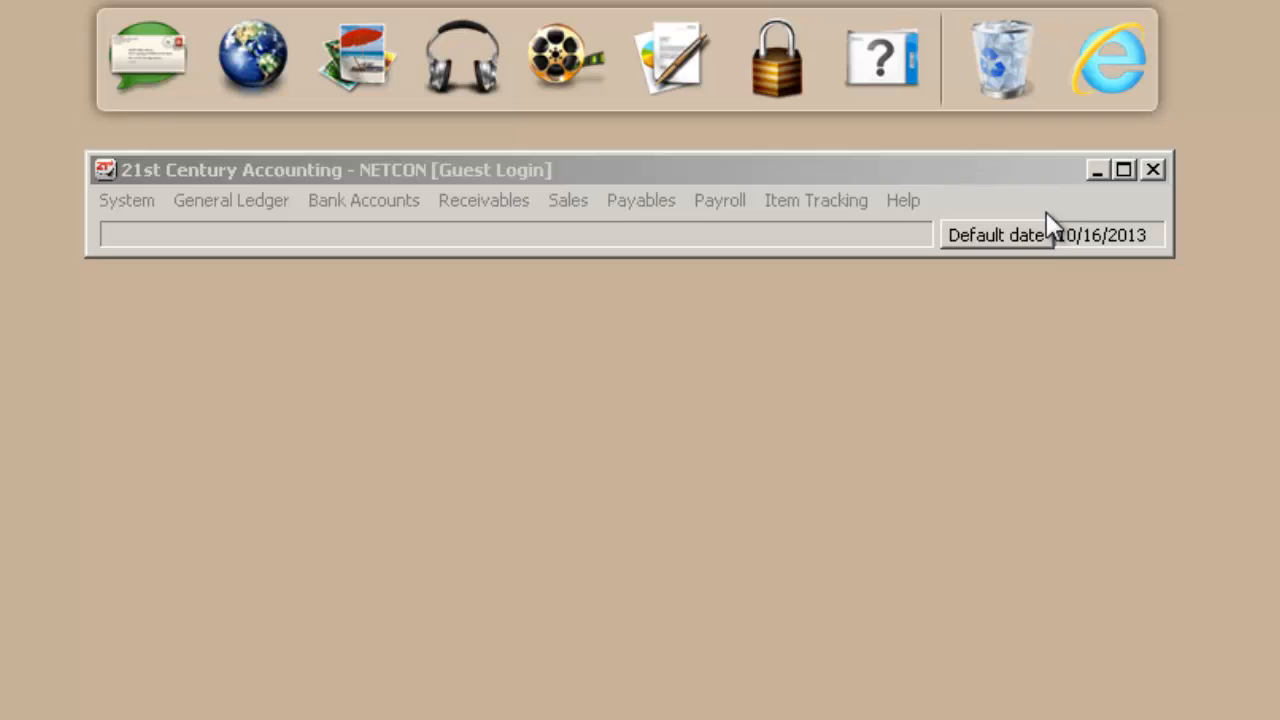
Accept 10/16/2013 as the default date and start a new sales invoice batch named 20131016 for period 10/2013.
click(1025, 237)
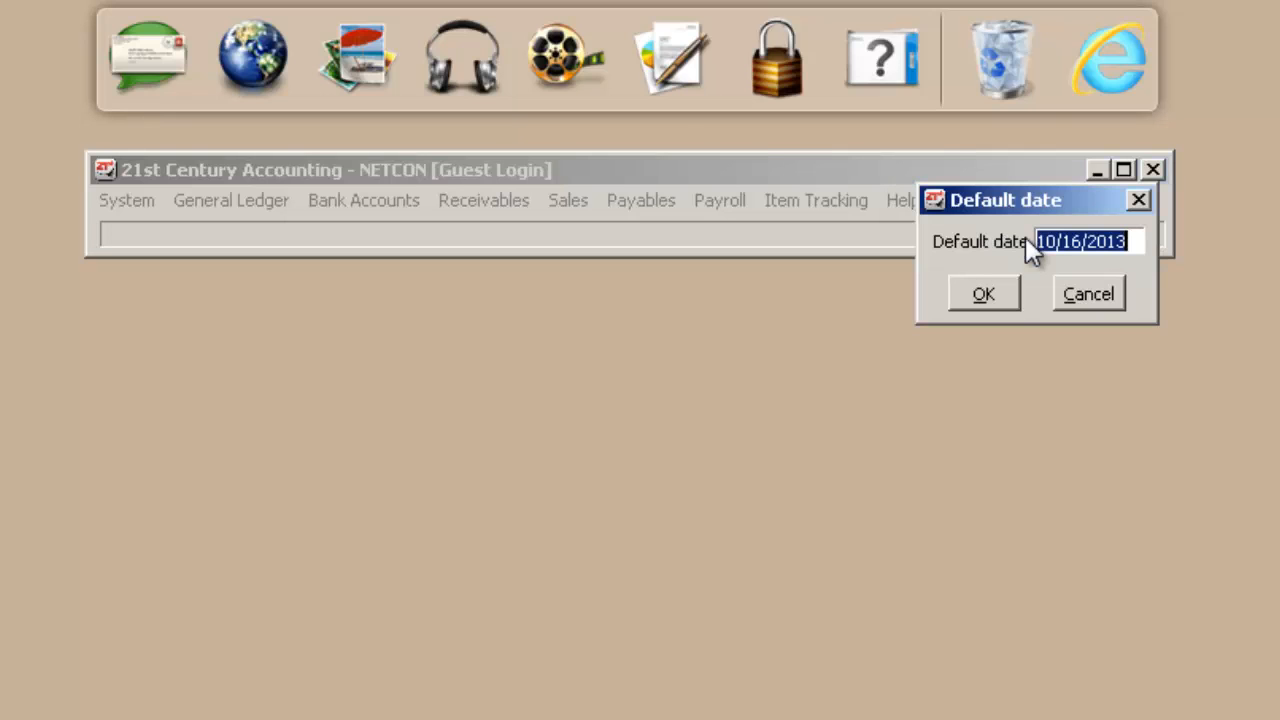
click(1007, 292)
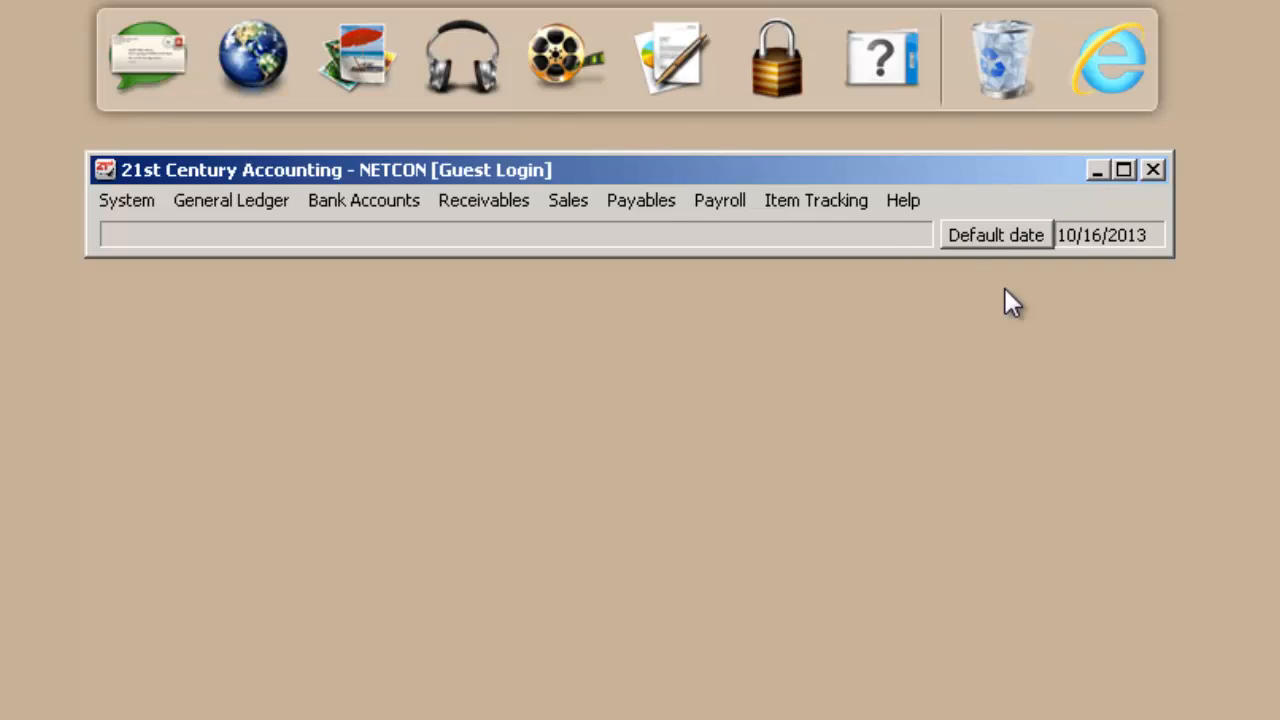
click(585, 203)
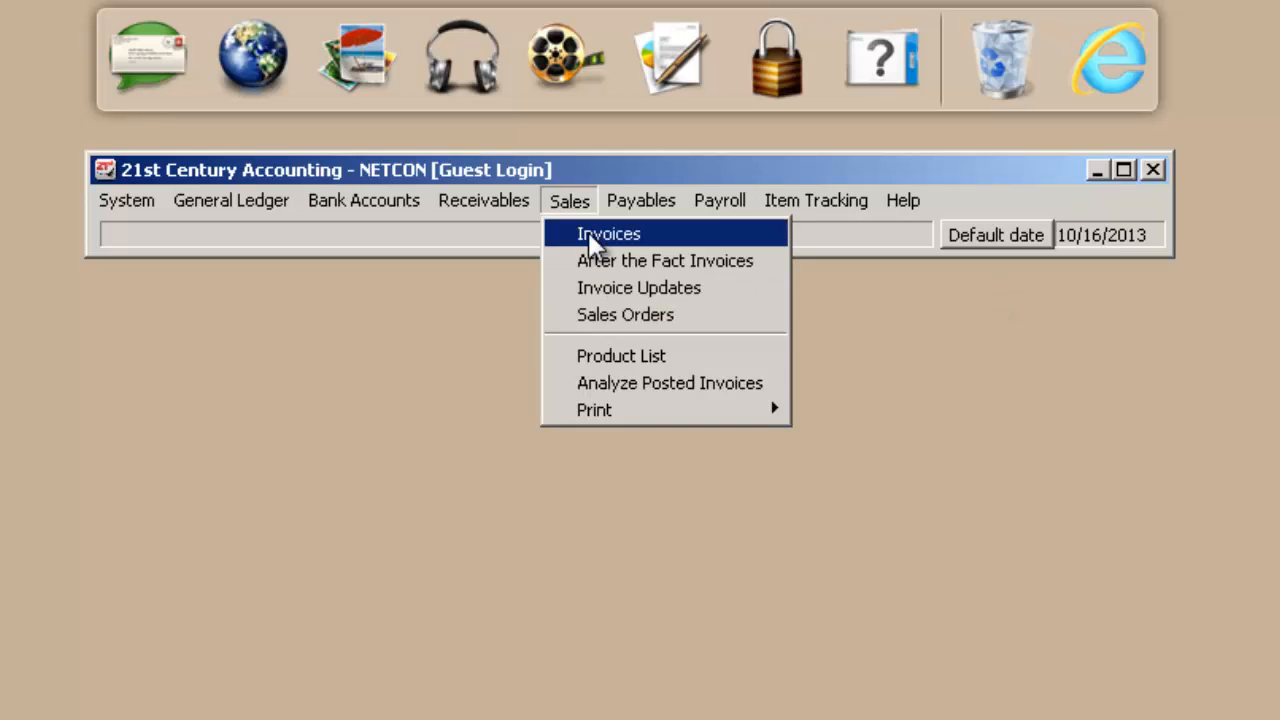
click(590, 233)
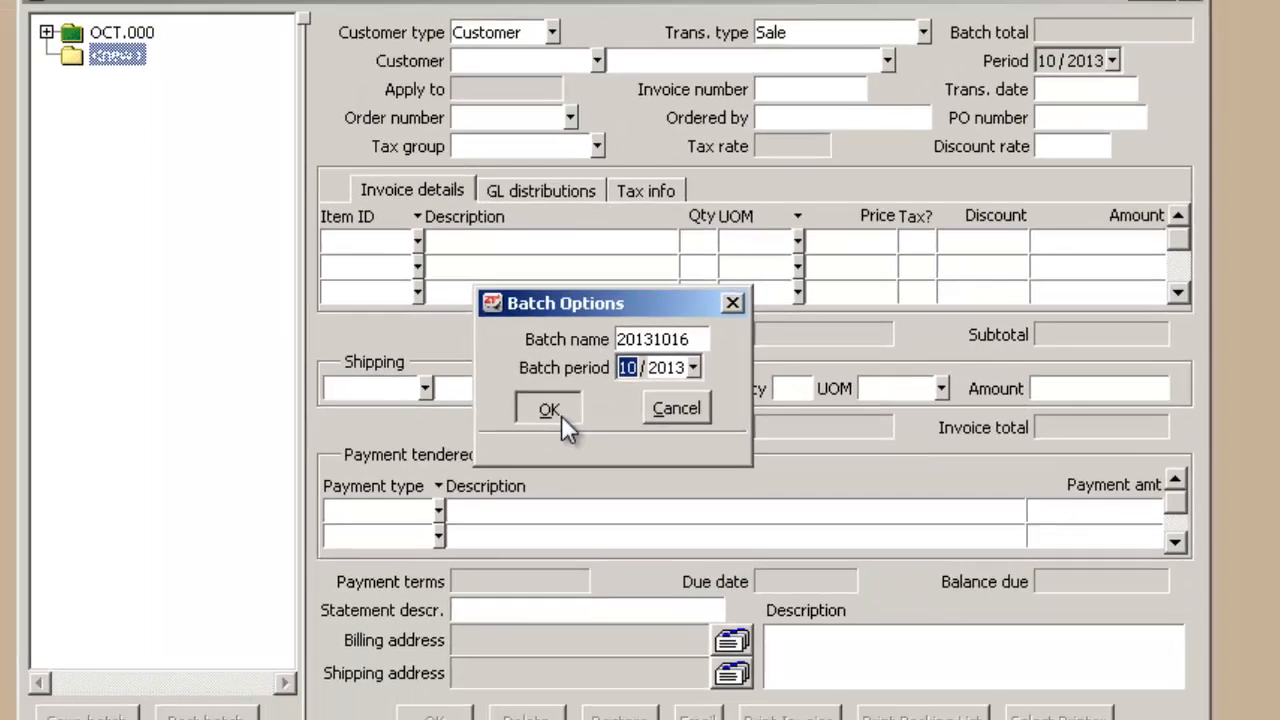
click(566, 473)
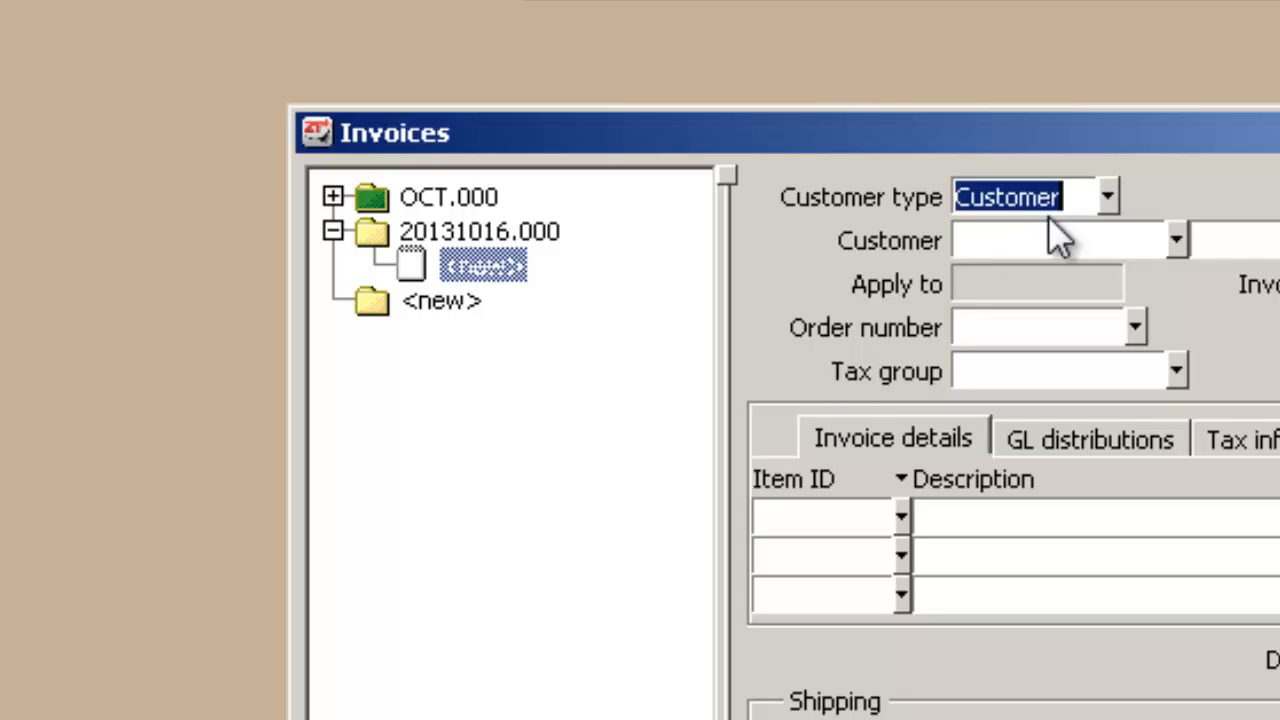
Review the customer type and transaction type choices for the new invoice, keeping Customer and Sale.
click(1112, 195)
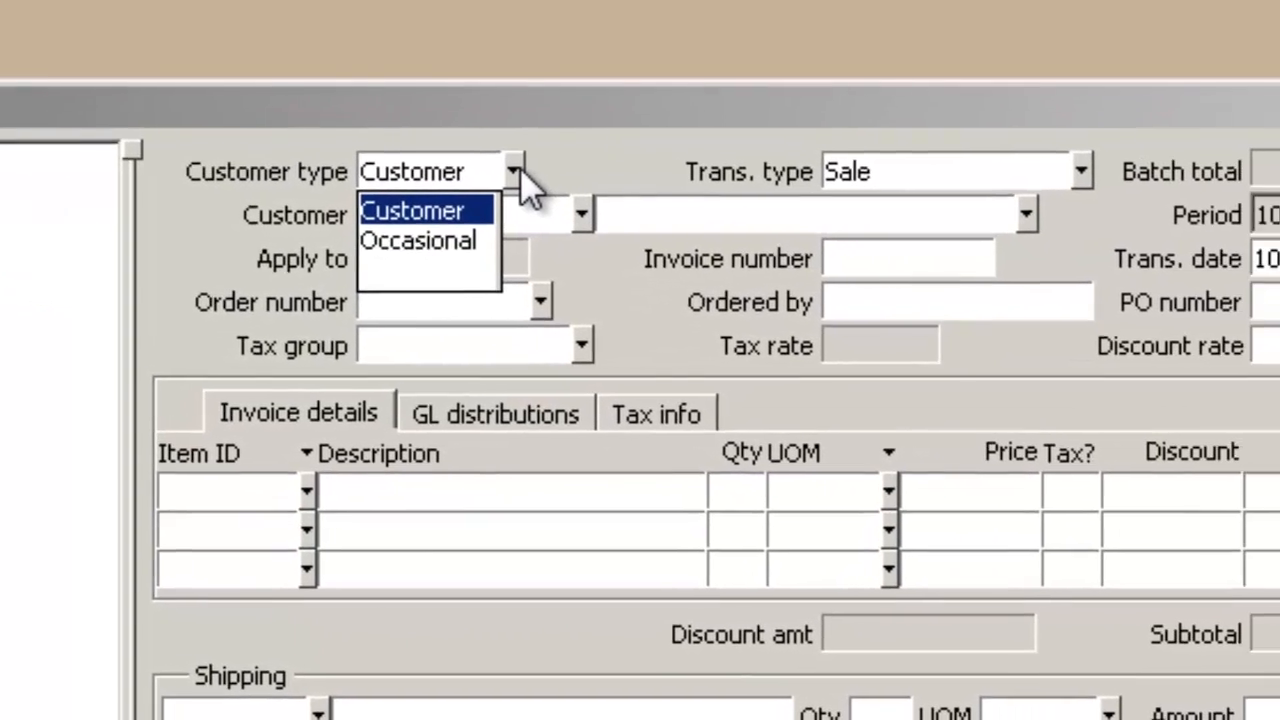
click(1110, 196)
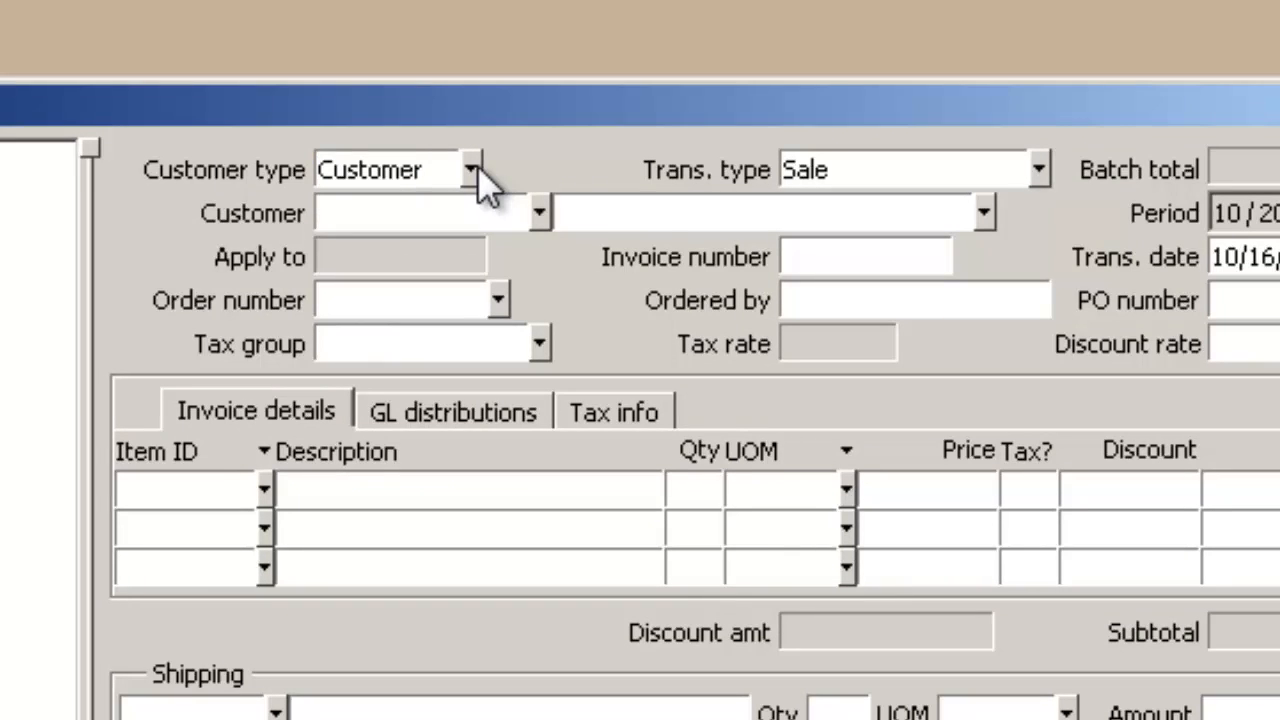
click(872, 178)
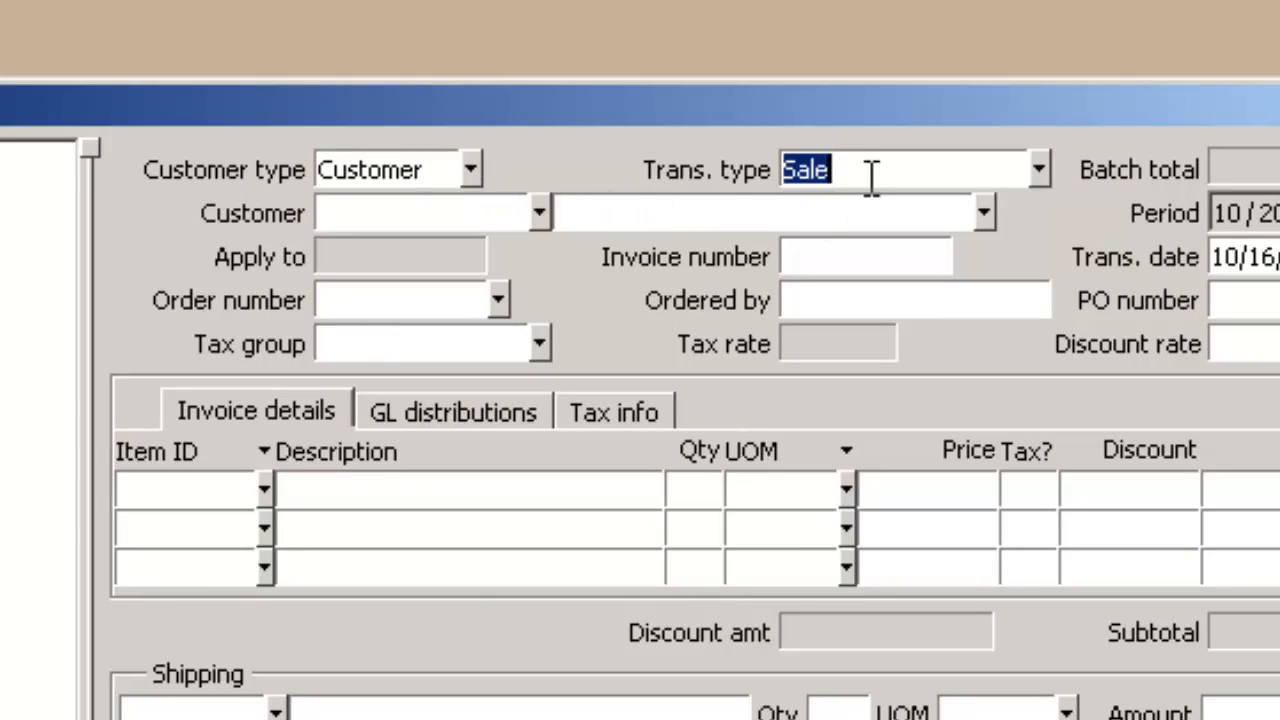
click(1040, 170)
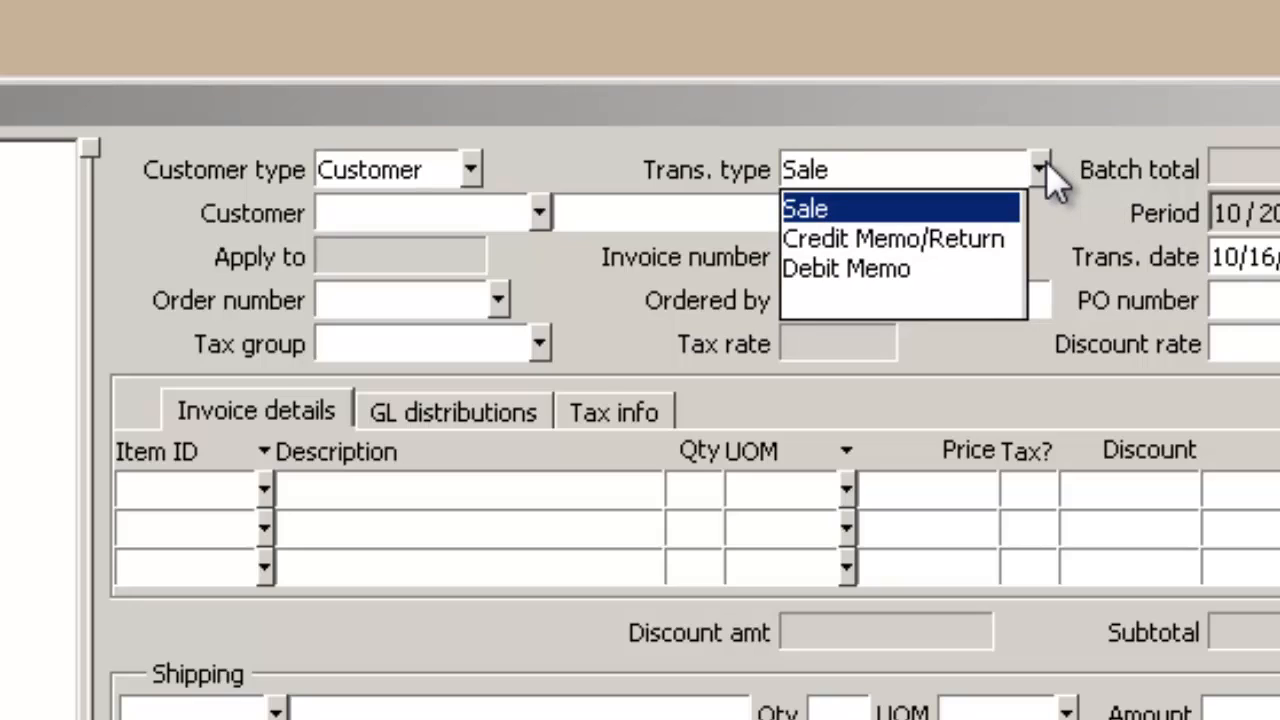
click(1046, 163)
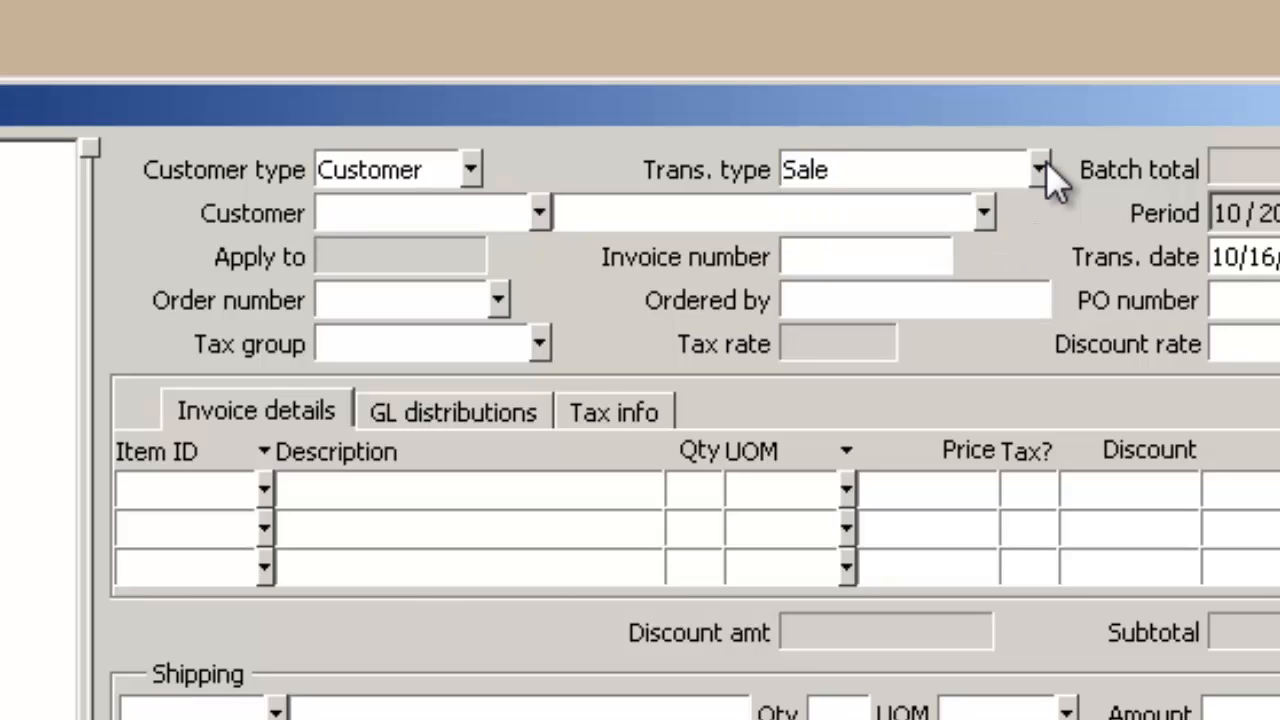
click(539, 212)
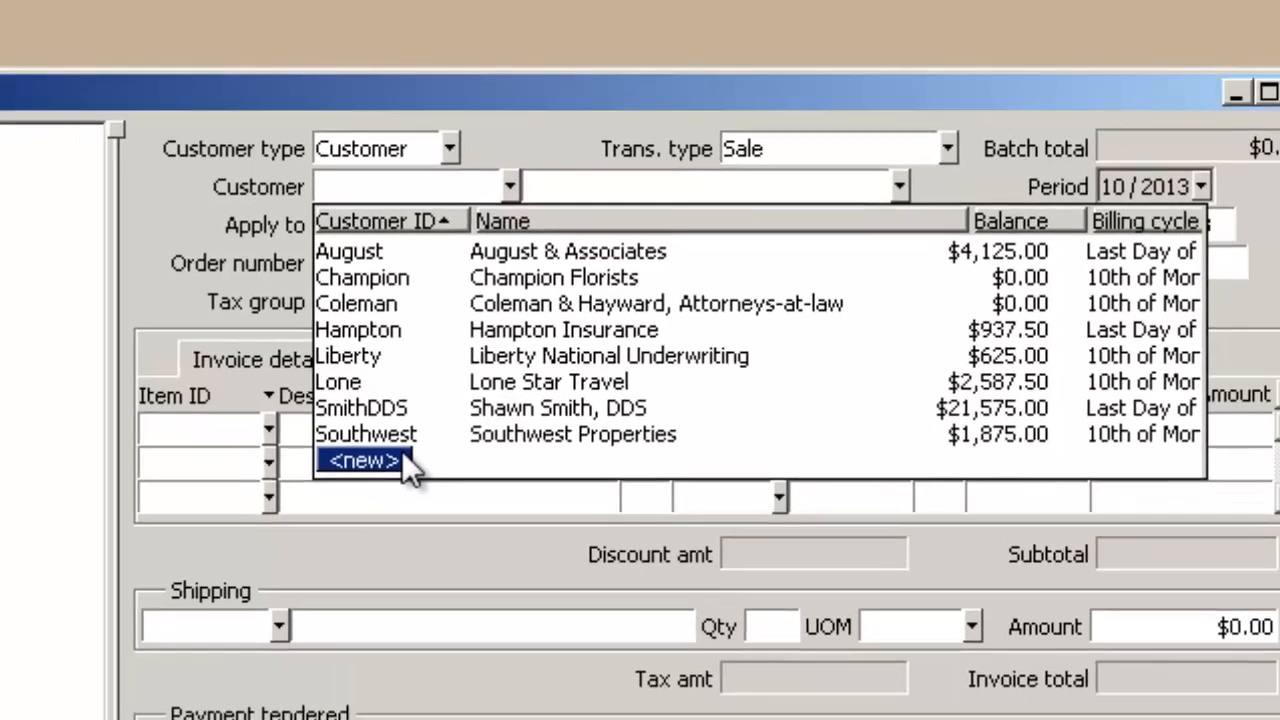
click(380, 525)
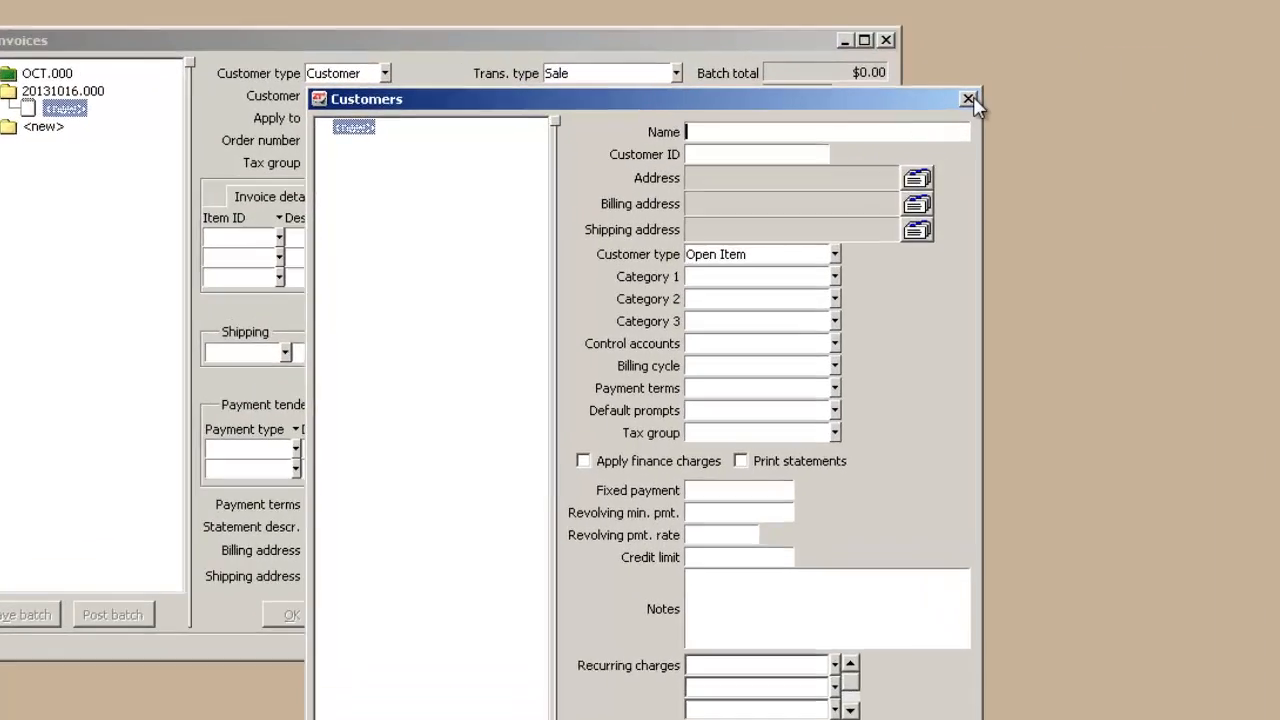
click(916, 103)
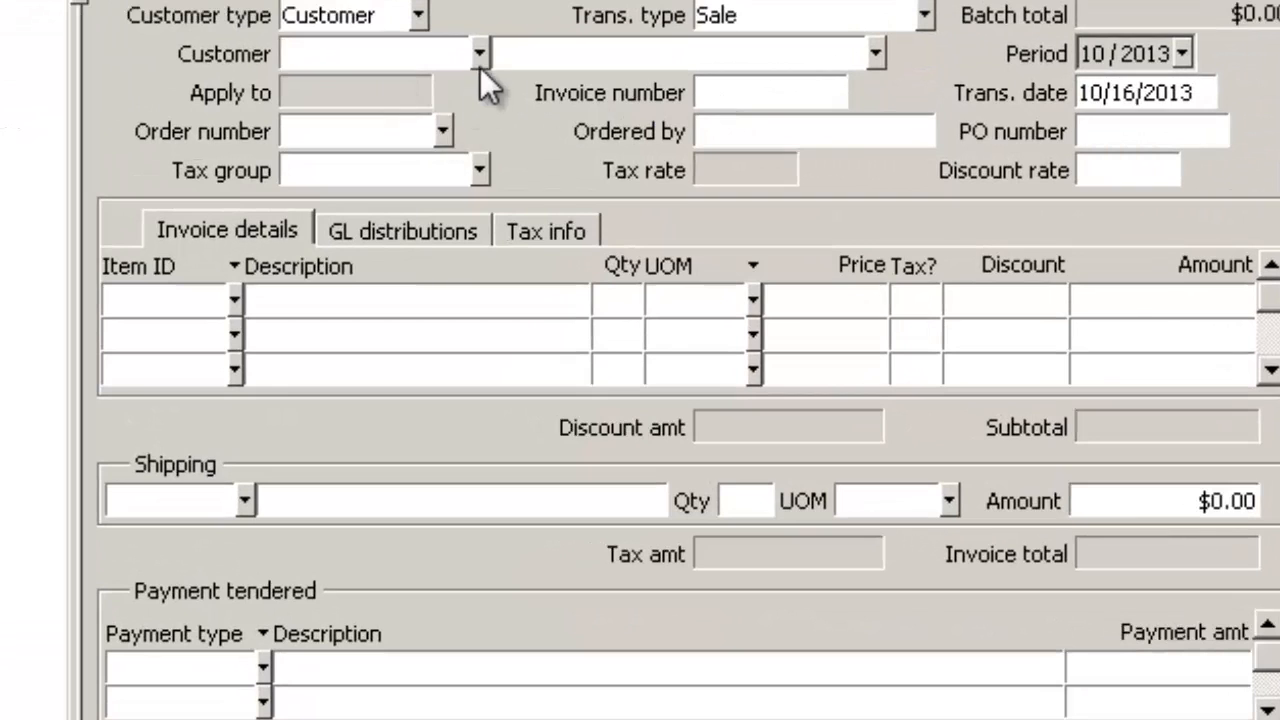
Choose August & Associates as the invoice's customer and look over its customer record.
click(480, 54)
click(431, 120)
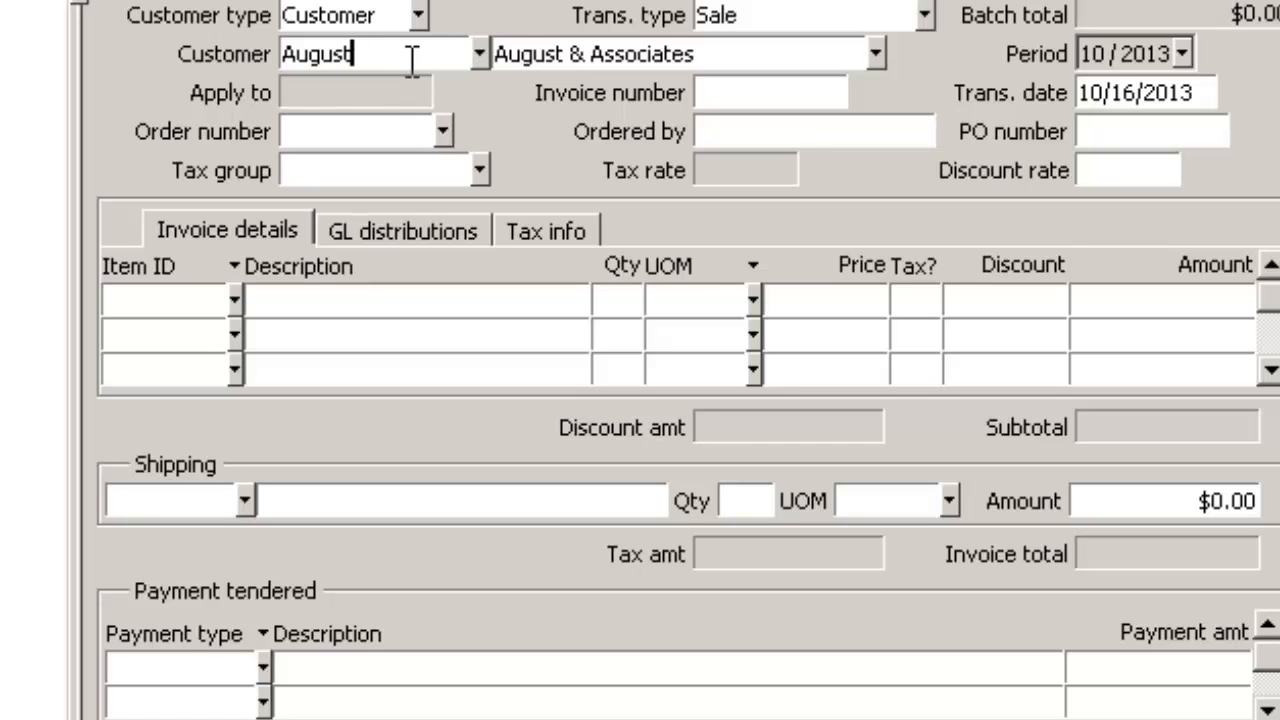
double_click(411, 60)
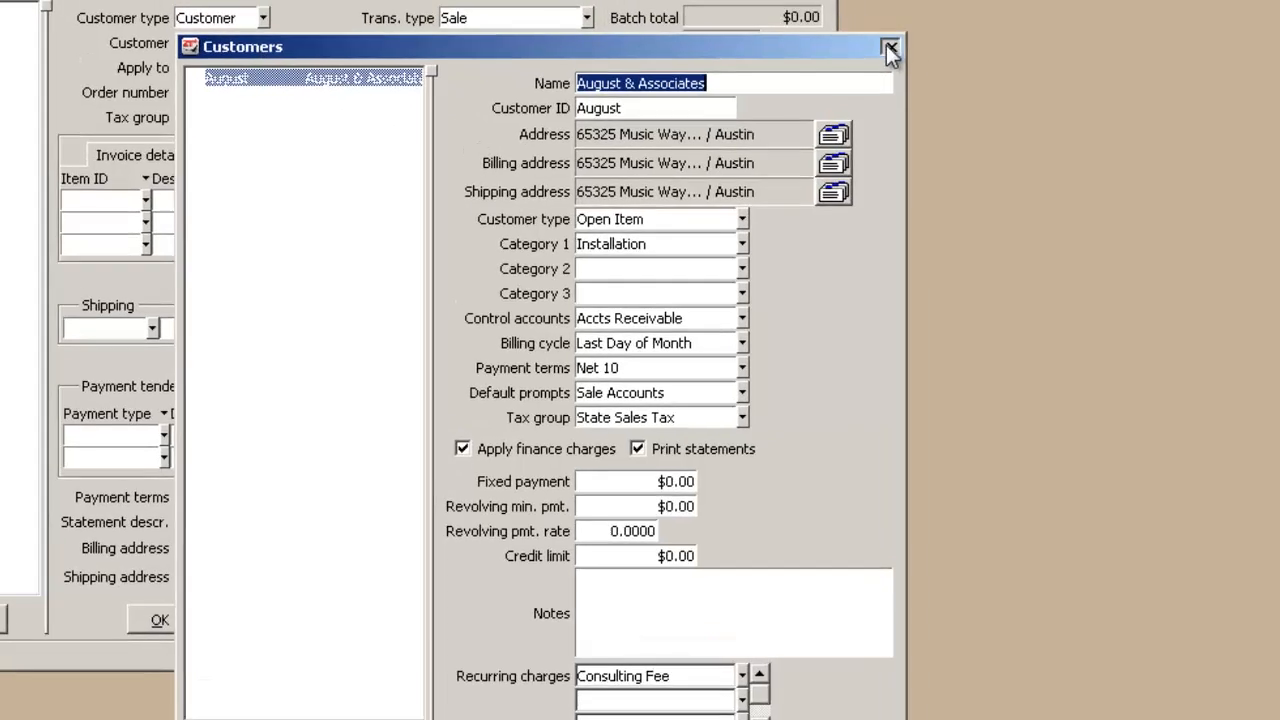
click(840, 38)
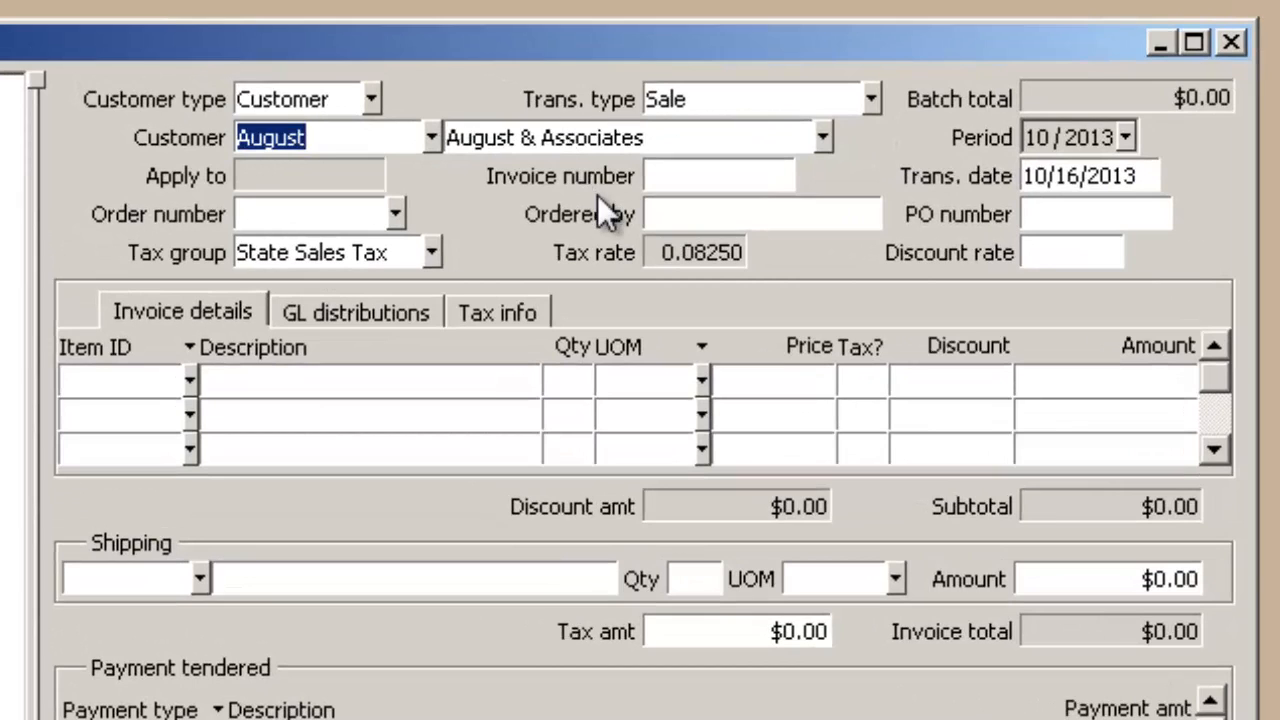
Set the invoice number to 5600, keeping the transaction date 10/16/2013 and leaving the order number and ordered-by fields blank.
key(Tab)
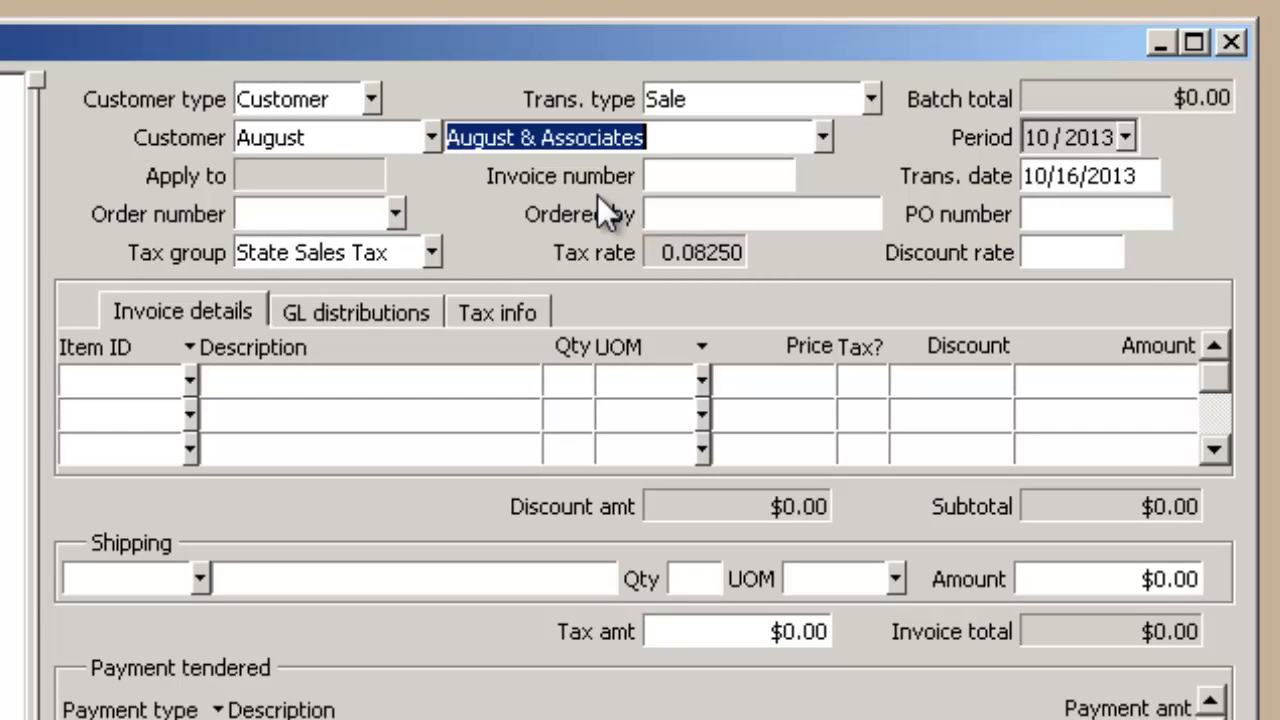
key(Tab)
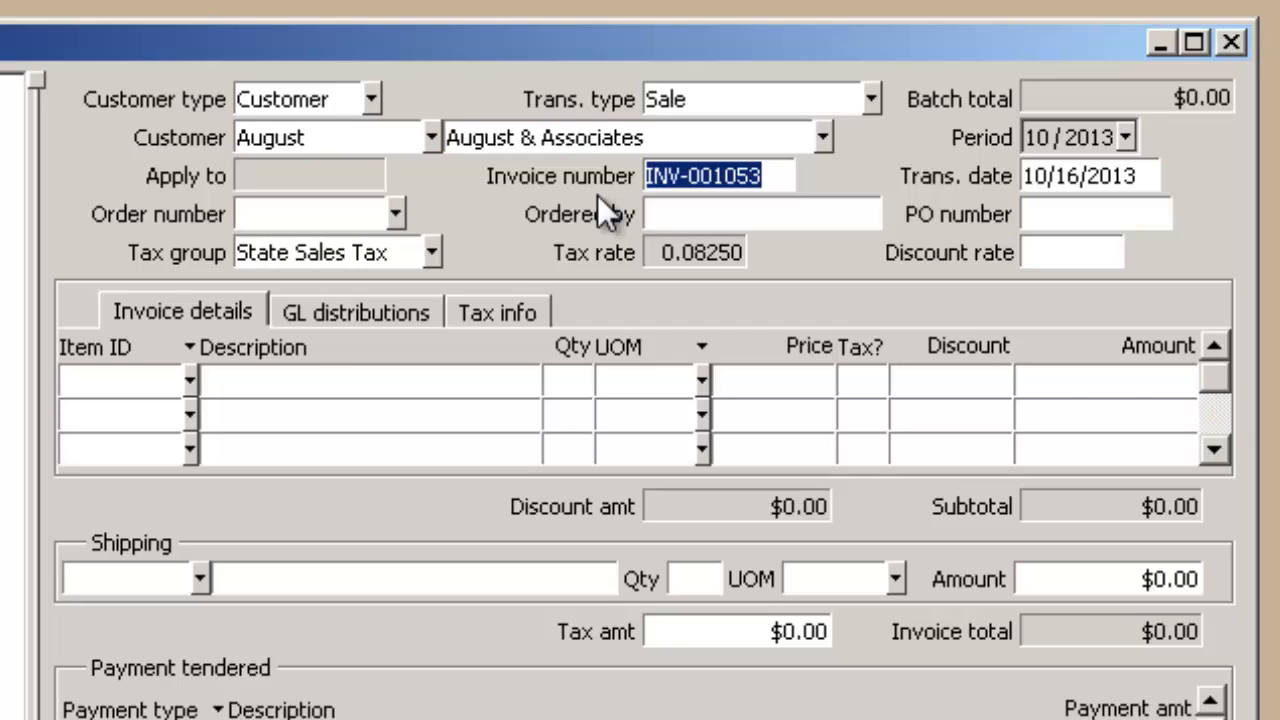
text(5600)
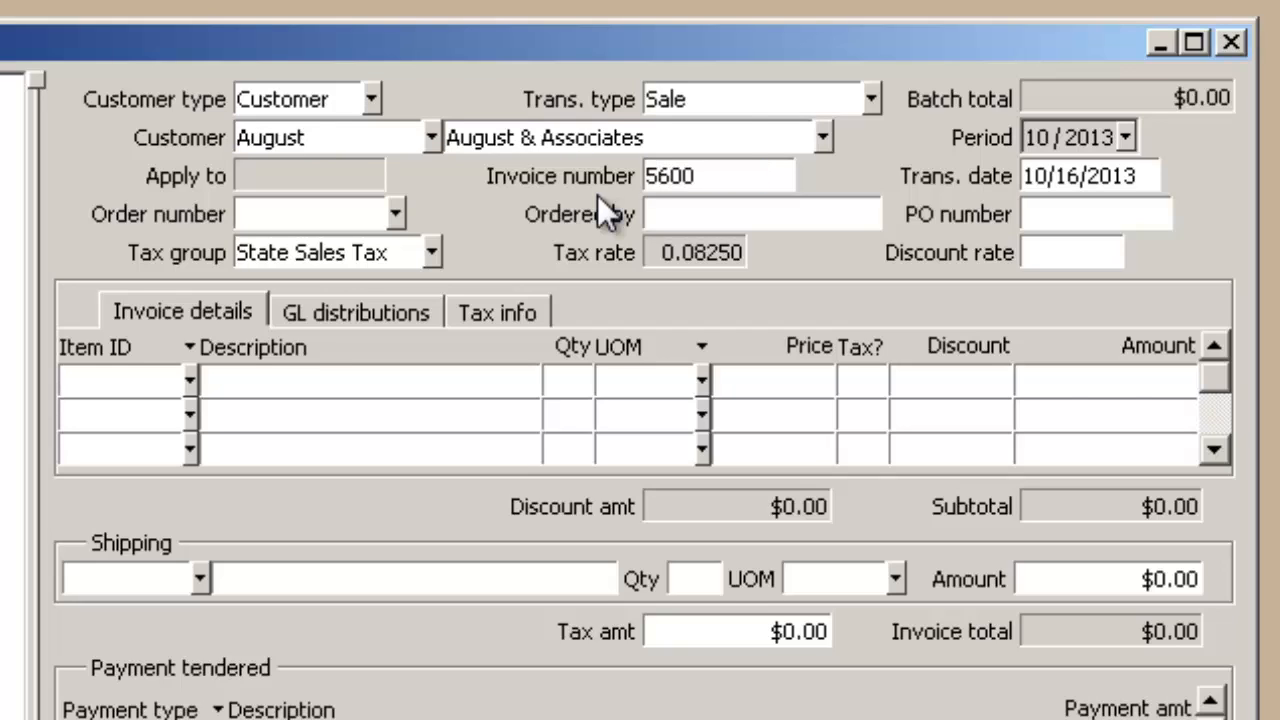
key(Tab)
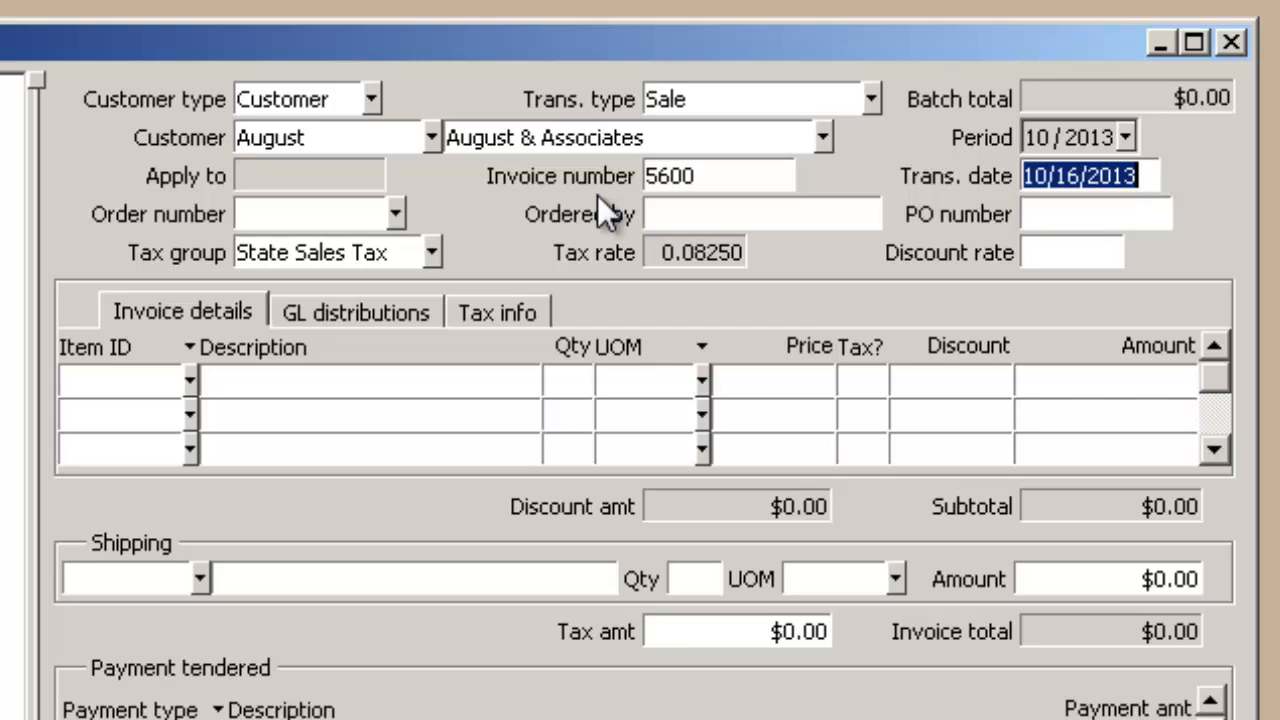
key(Tab)
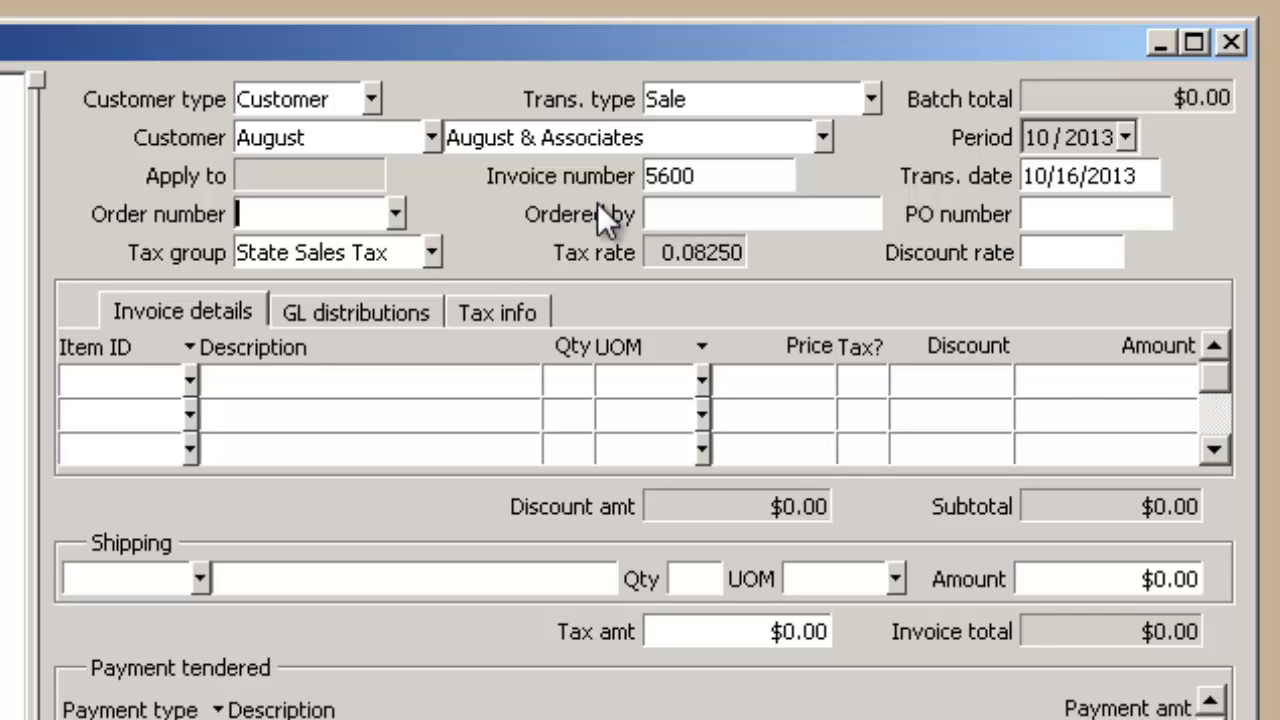
click(394, 211)
click(394, 211)
key(Tab)
key(Tab)
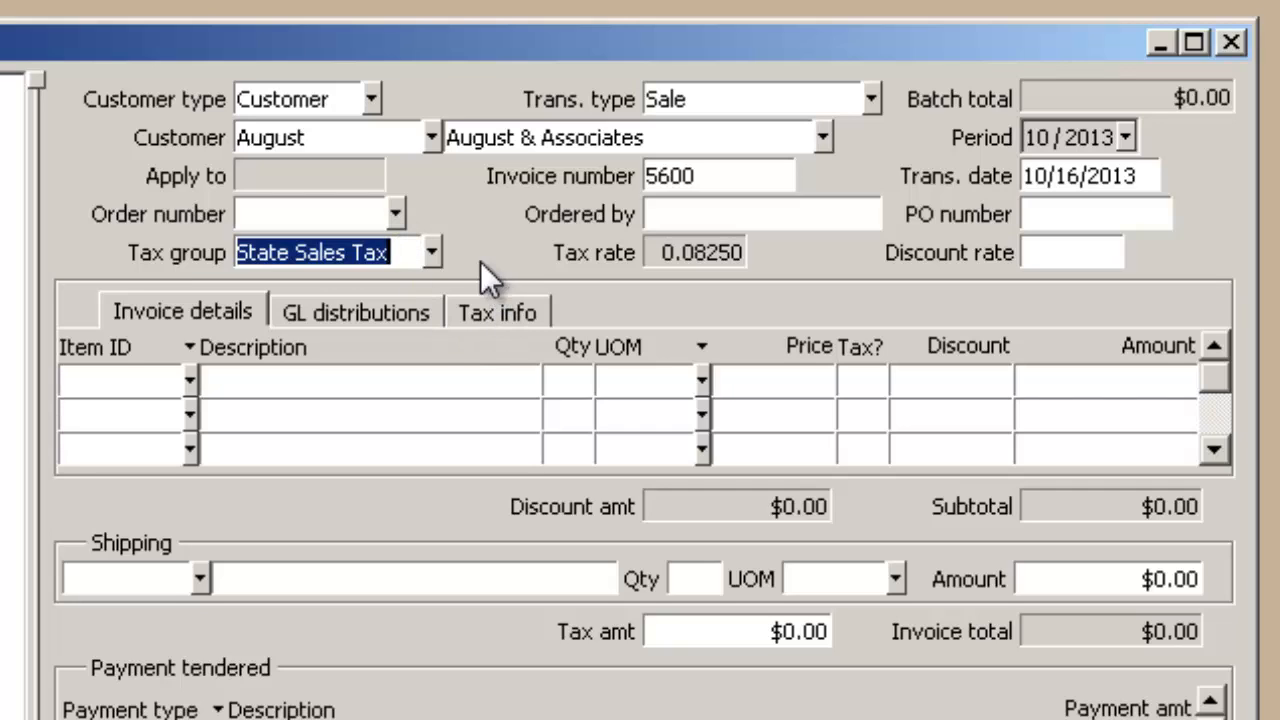
click(427, 251)
click(289, 308)
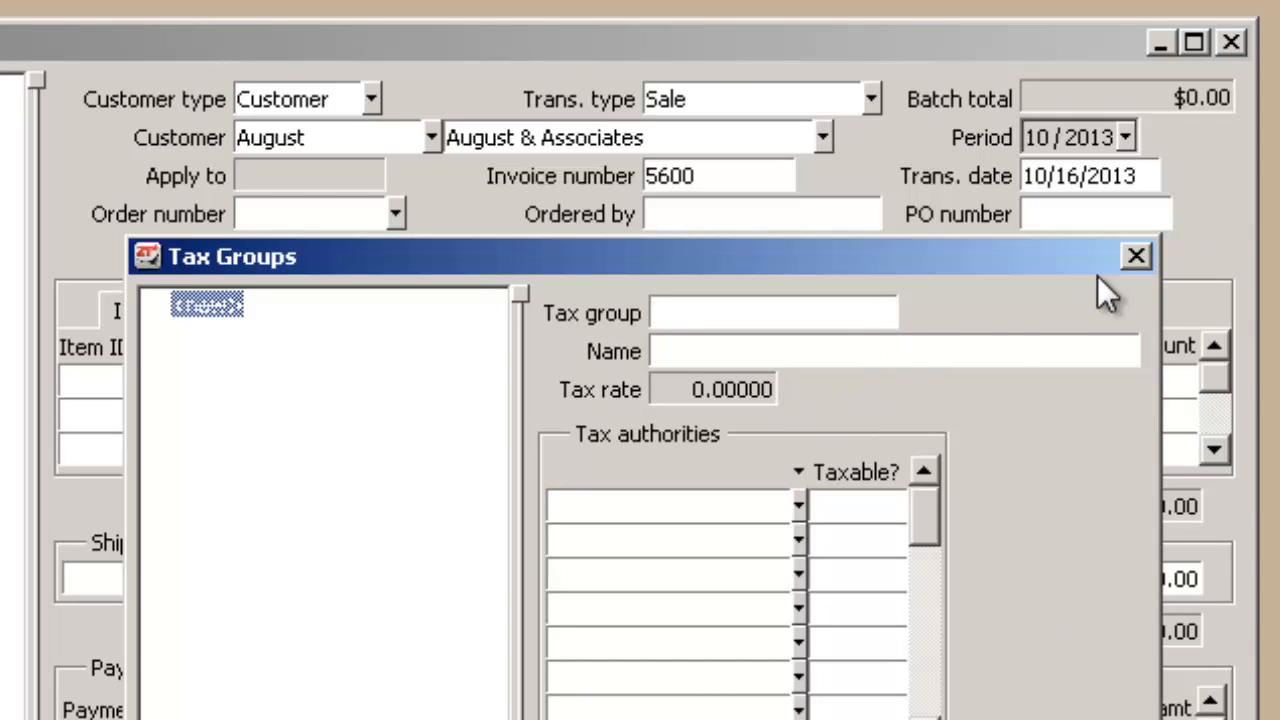
click(1135, 258)
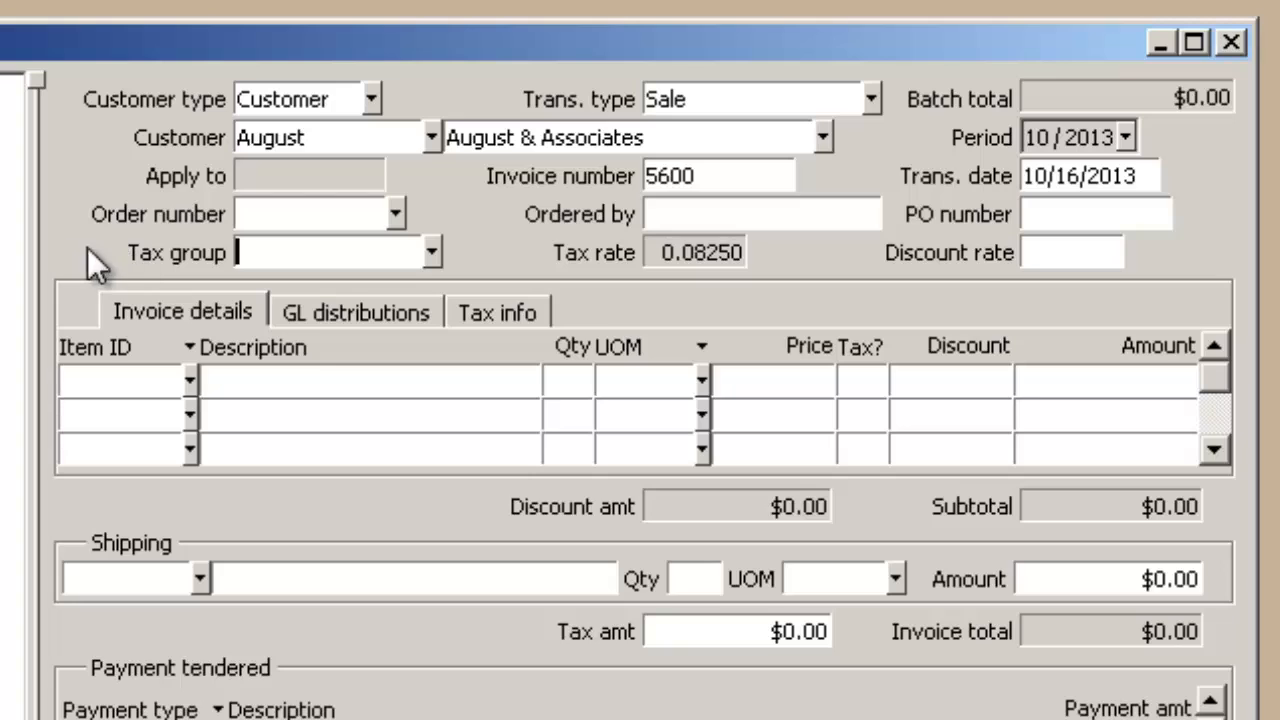
Set the invoice's tax group to State Sales Tax and check that tax group's details.
click(433, 253)
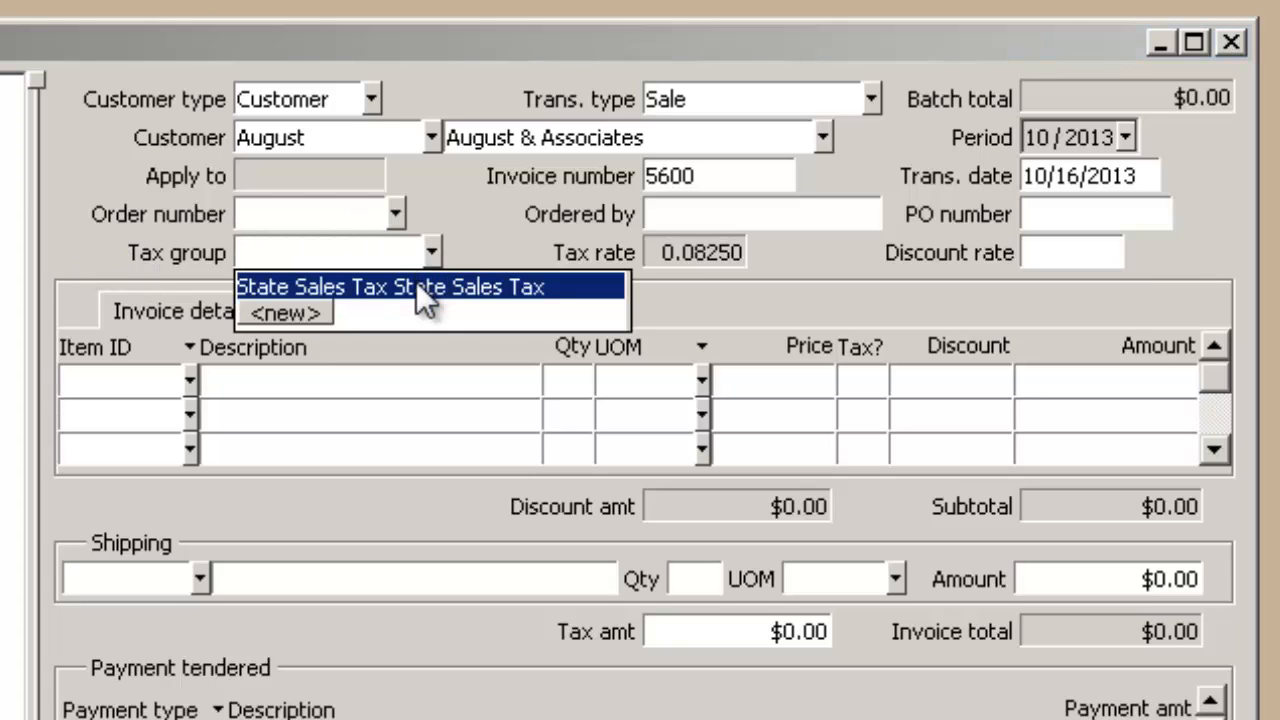
click(418, 288)
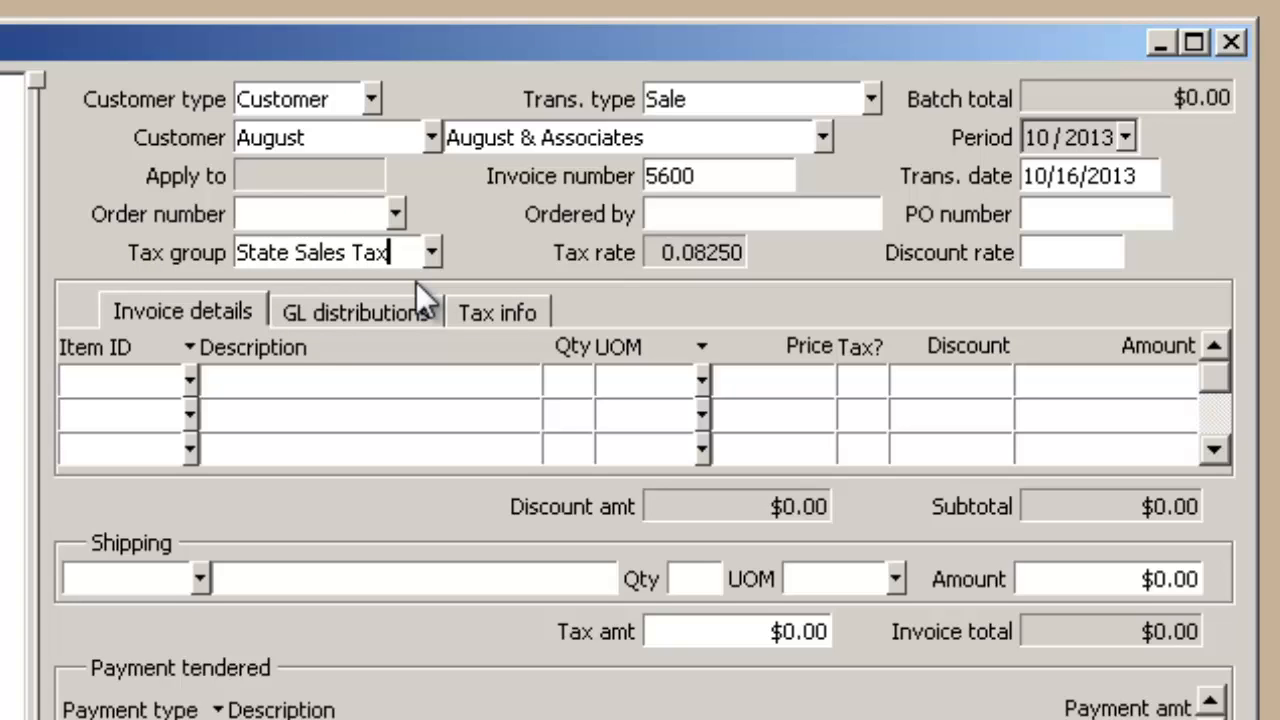
key(F2)
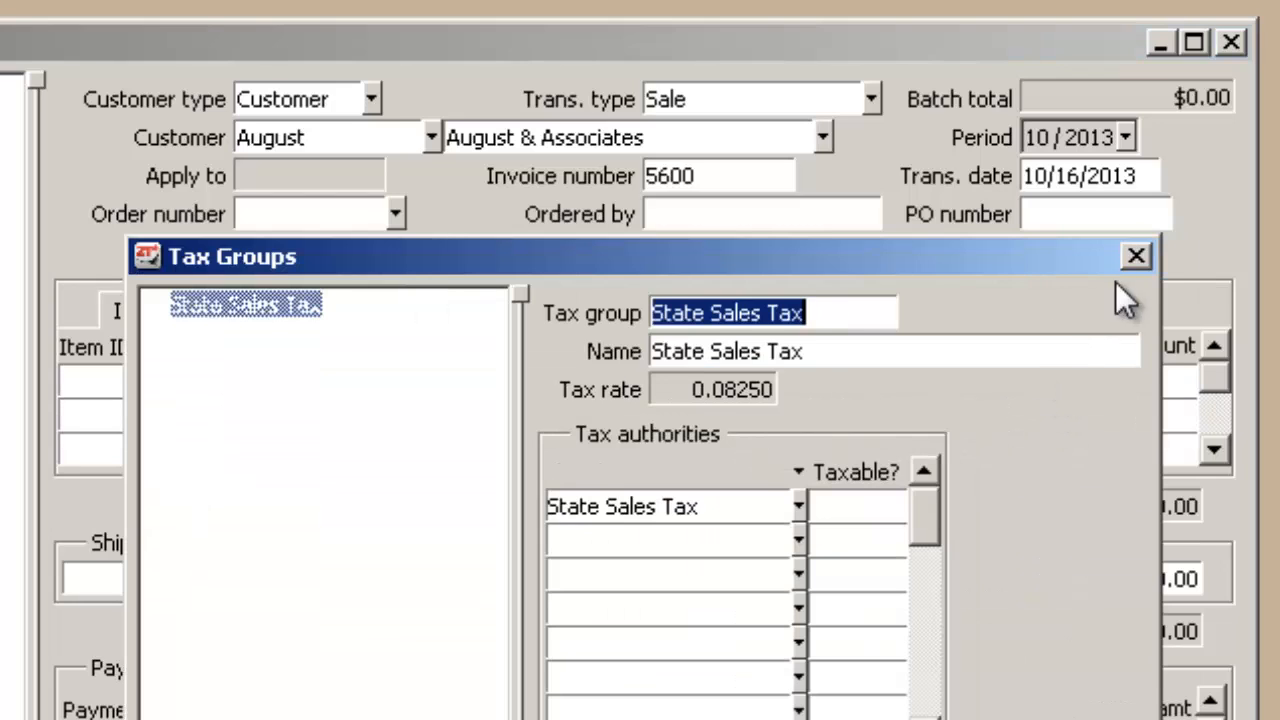
click(1133, 256)
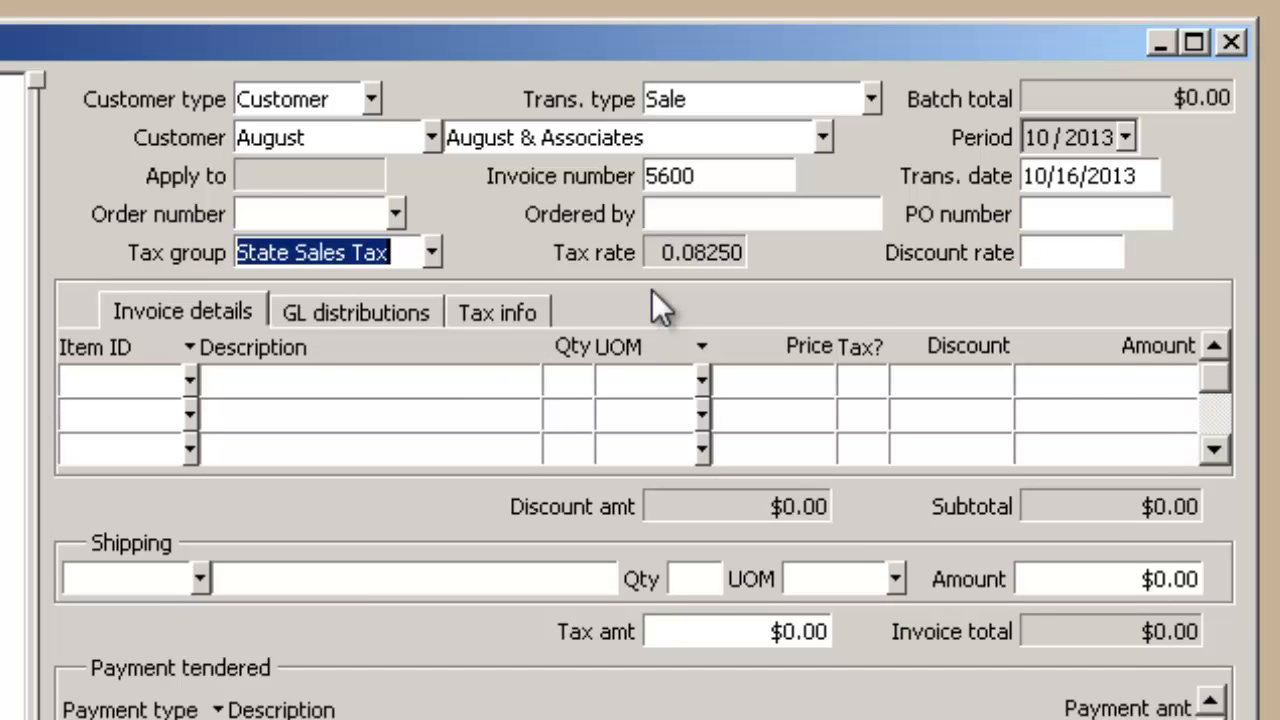
Set the invoice's discount rate to .10.
key(Tab)
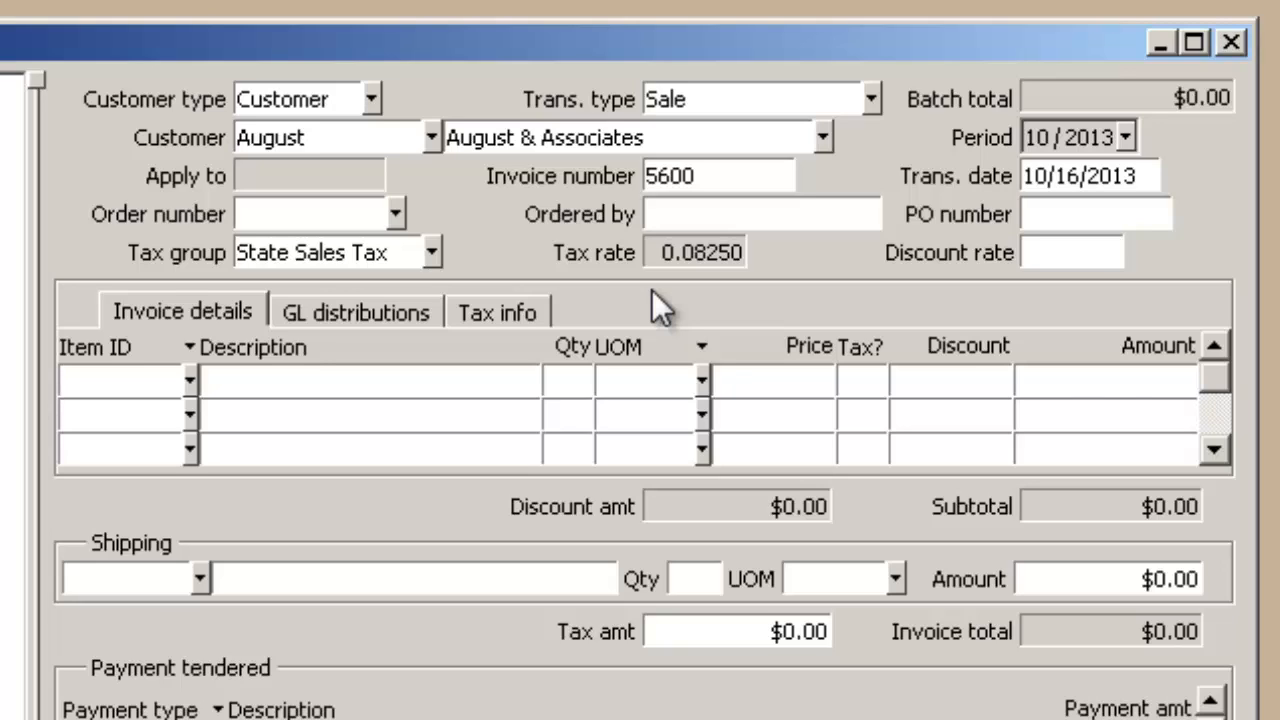
text(.10)
key(Tab)
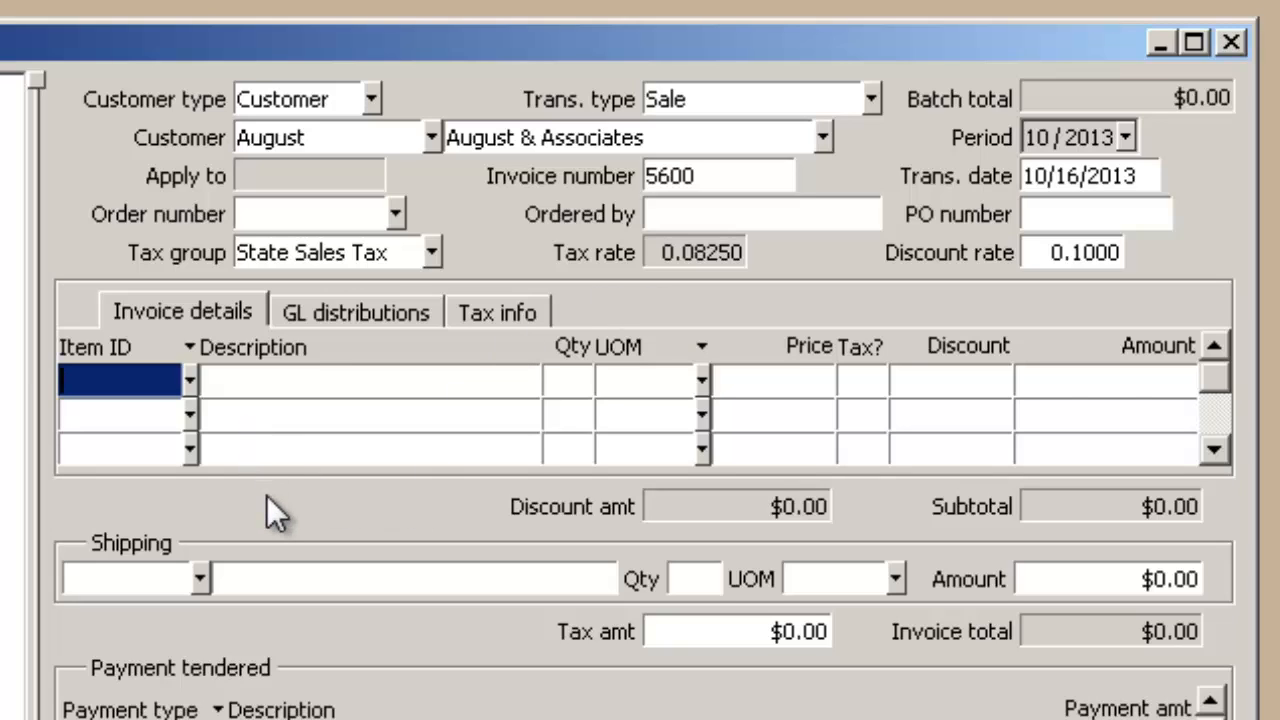
click(191, 381)
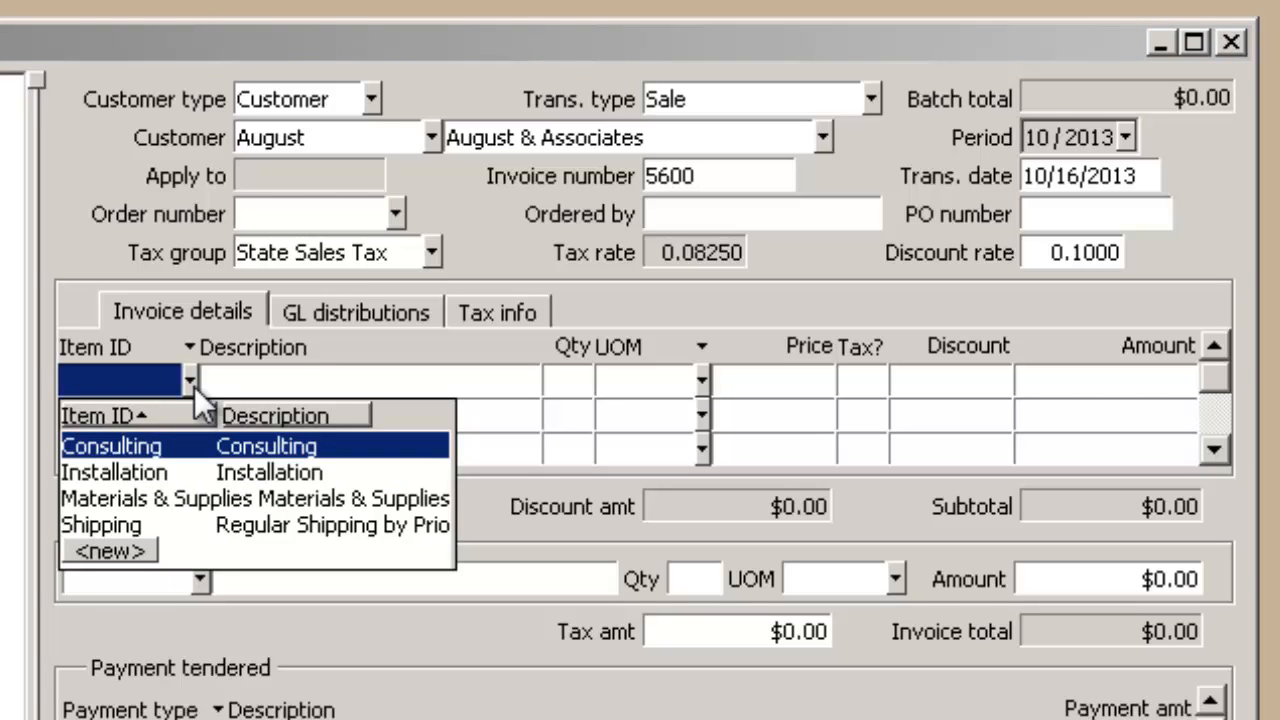
click(110, 551)
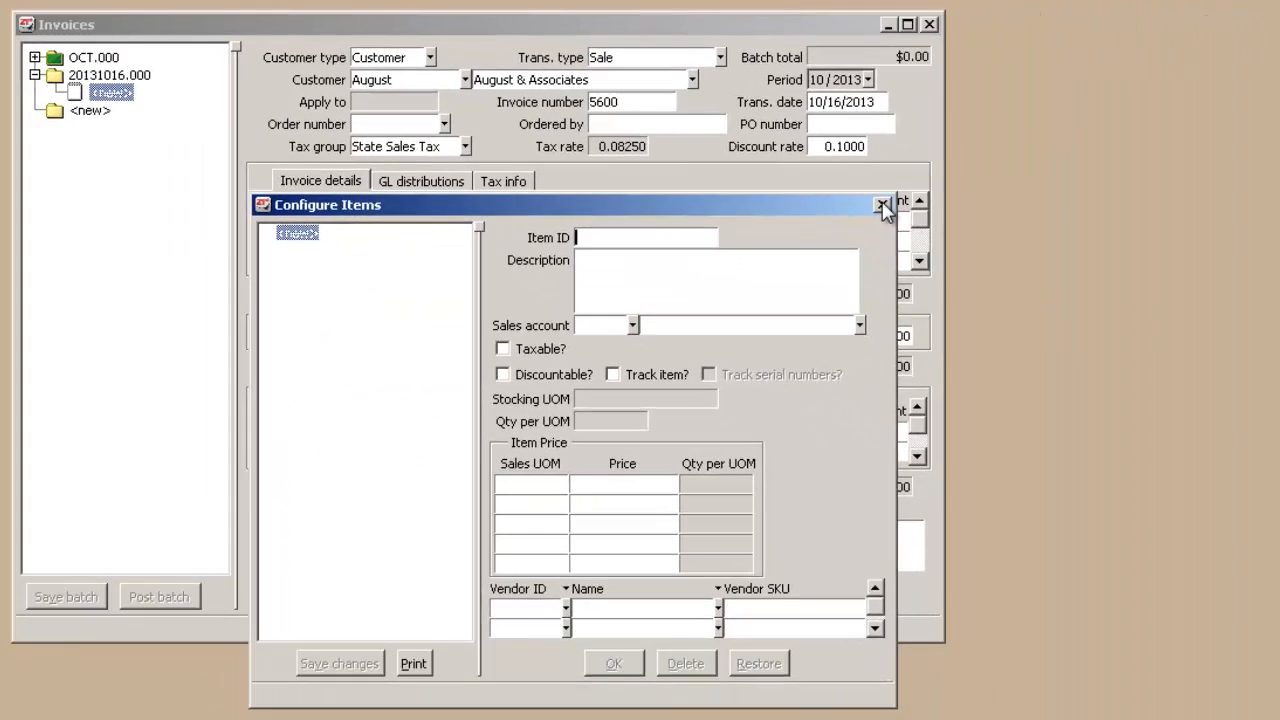
click(918, 225)
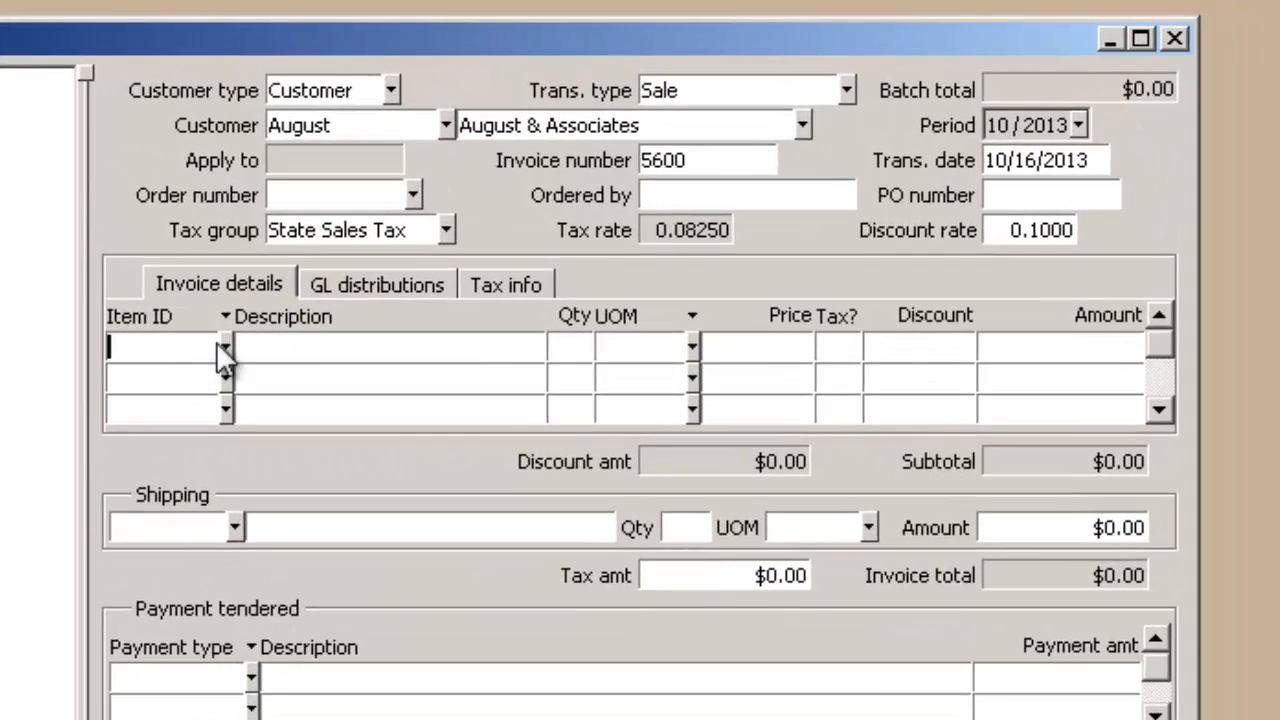
Add the Consulting item to the first line of the invoice details.
click(224, 346)
click(200, 402)
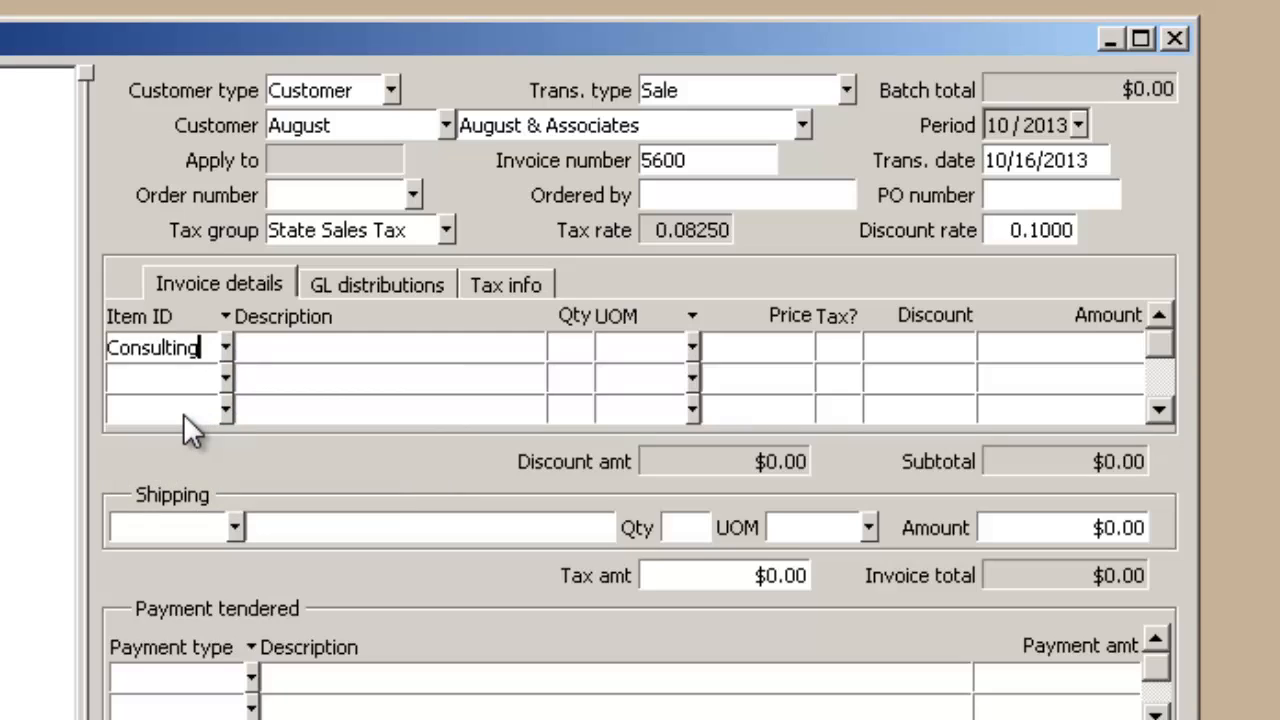
key(Tab)
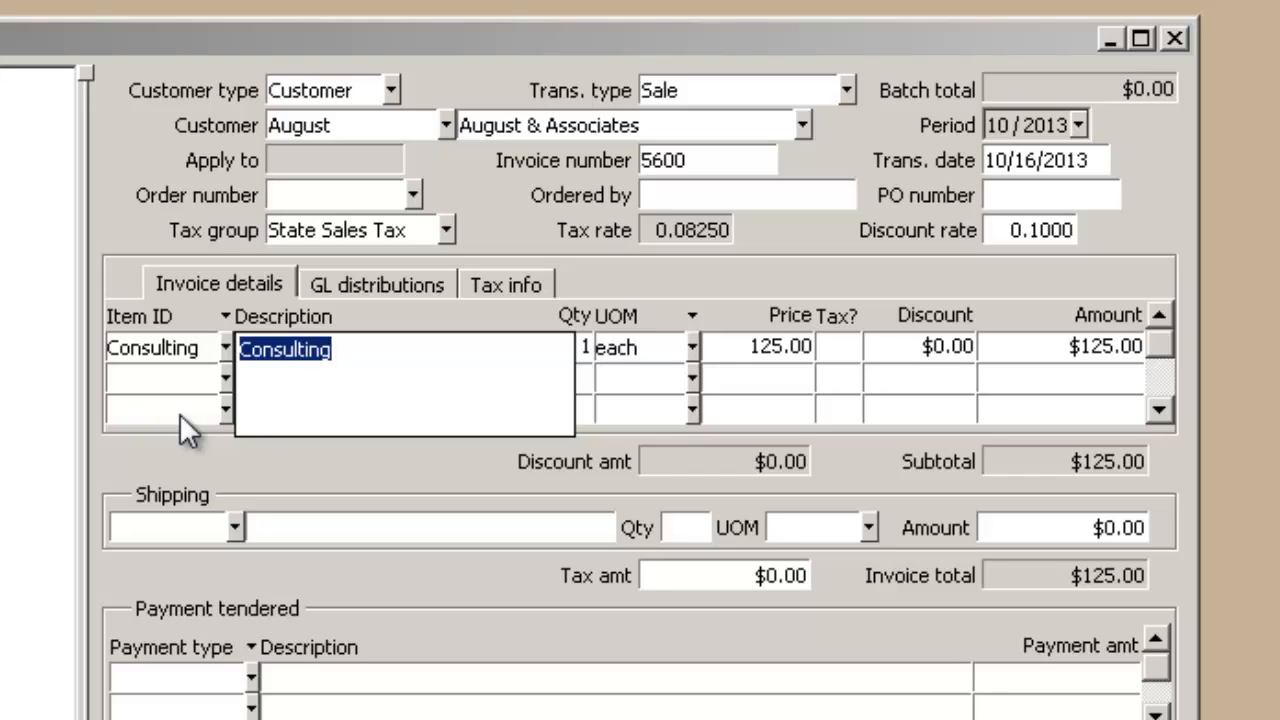
Check the options available for the Consulting item and accept its invoice line with quantity 1, unit each and price 125.00.
key(Tab)
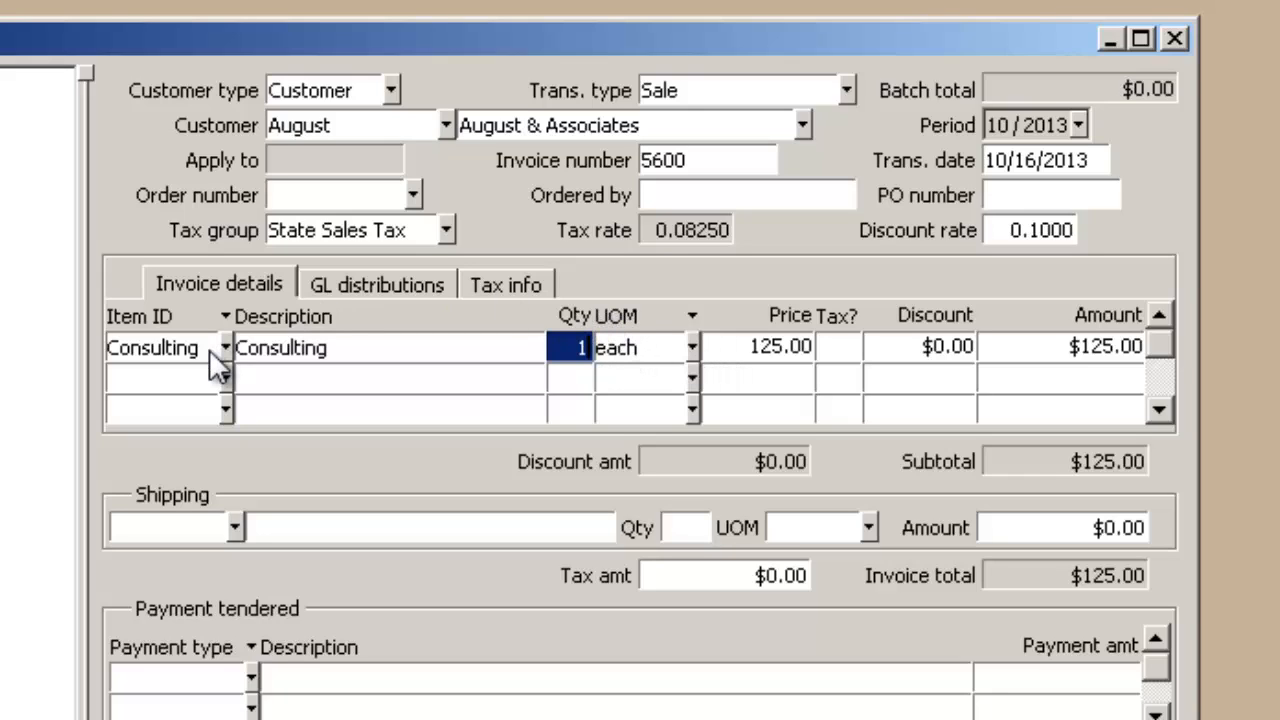
click(163, 355)
right_click(166, 352)
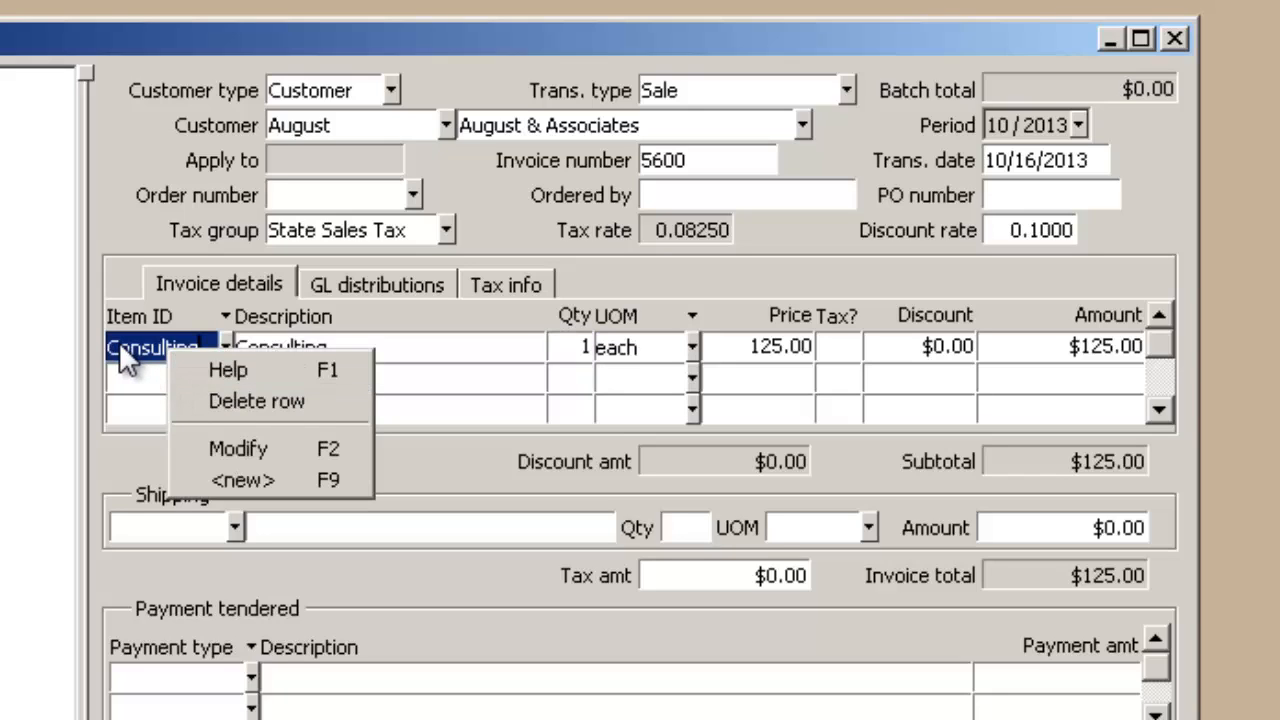
key(Escape)
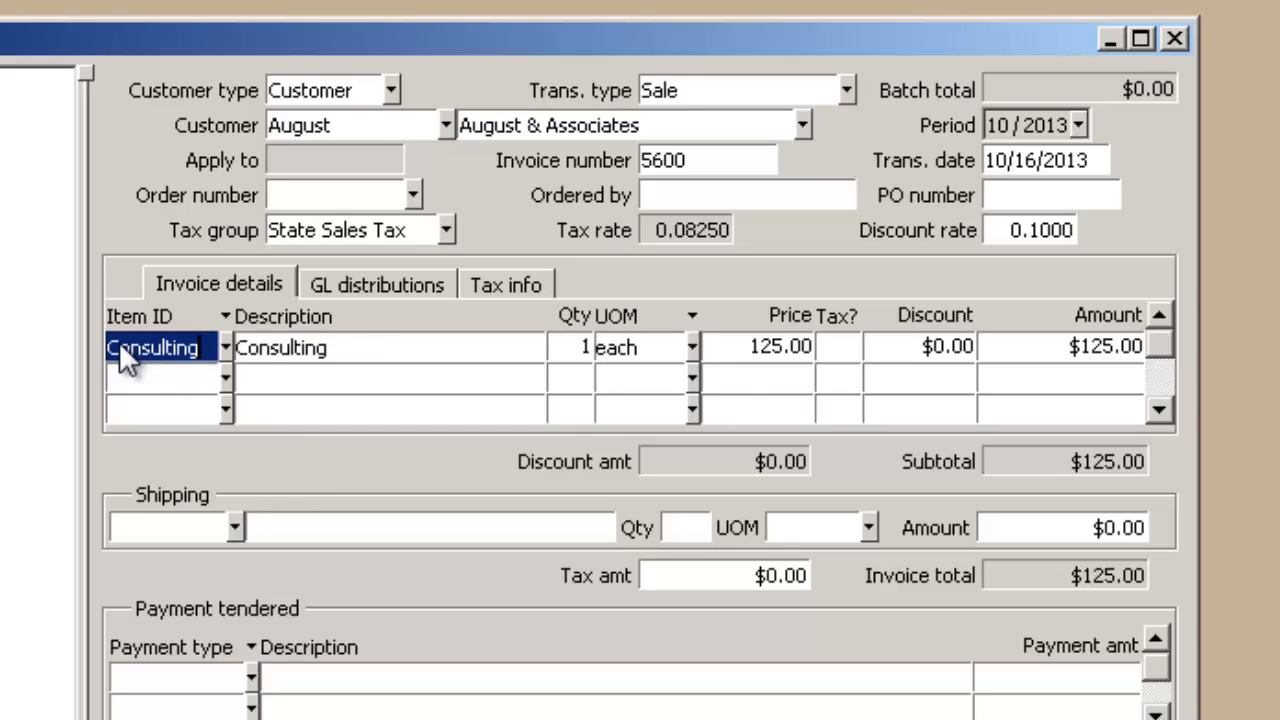
key(Tab)
key(Tab)
key(Tab)
key(Tab)
key(Tab)
key(Tab)
key(Tab)
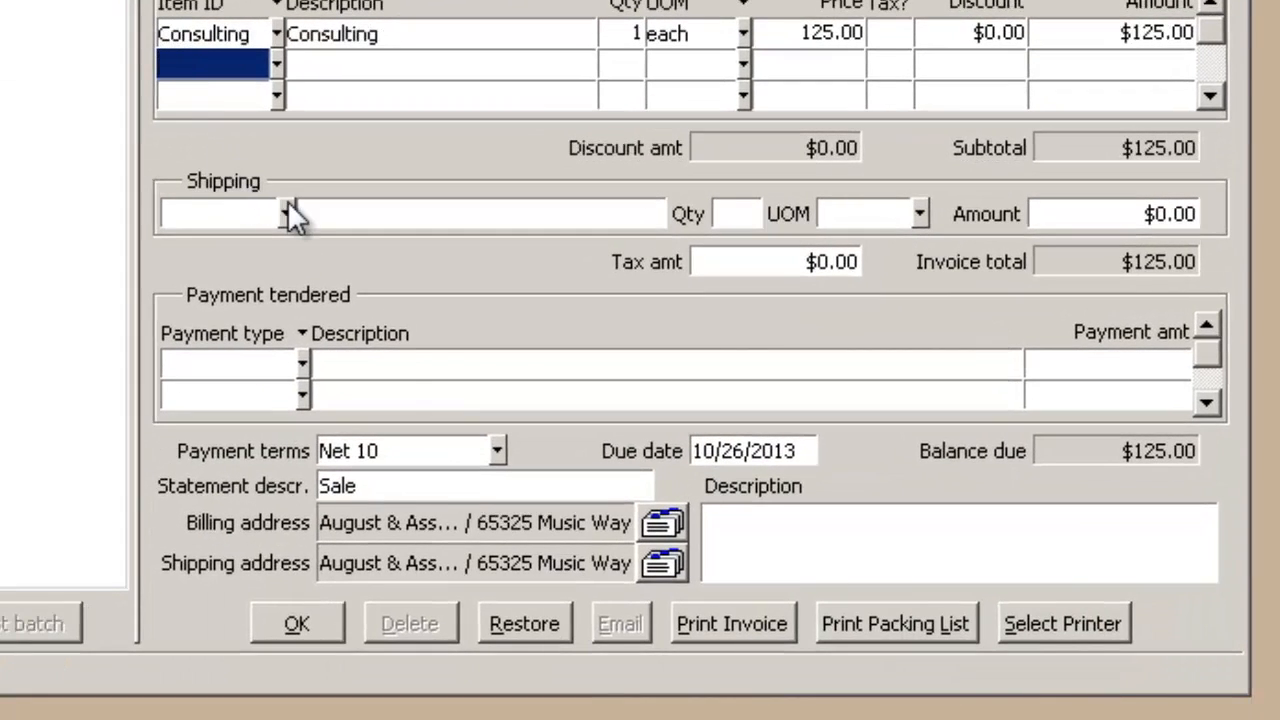
Add the Shipping item to the invoice's shipping section, accepting its default description, quantity, unit and amount and leaving the tax amount as is.
click(287, 214)
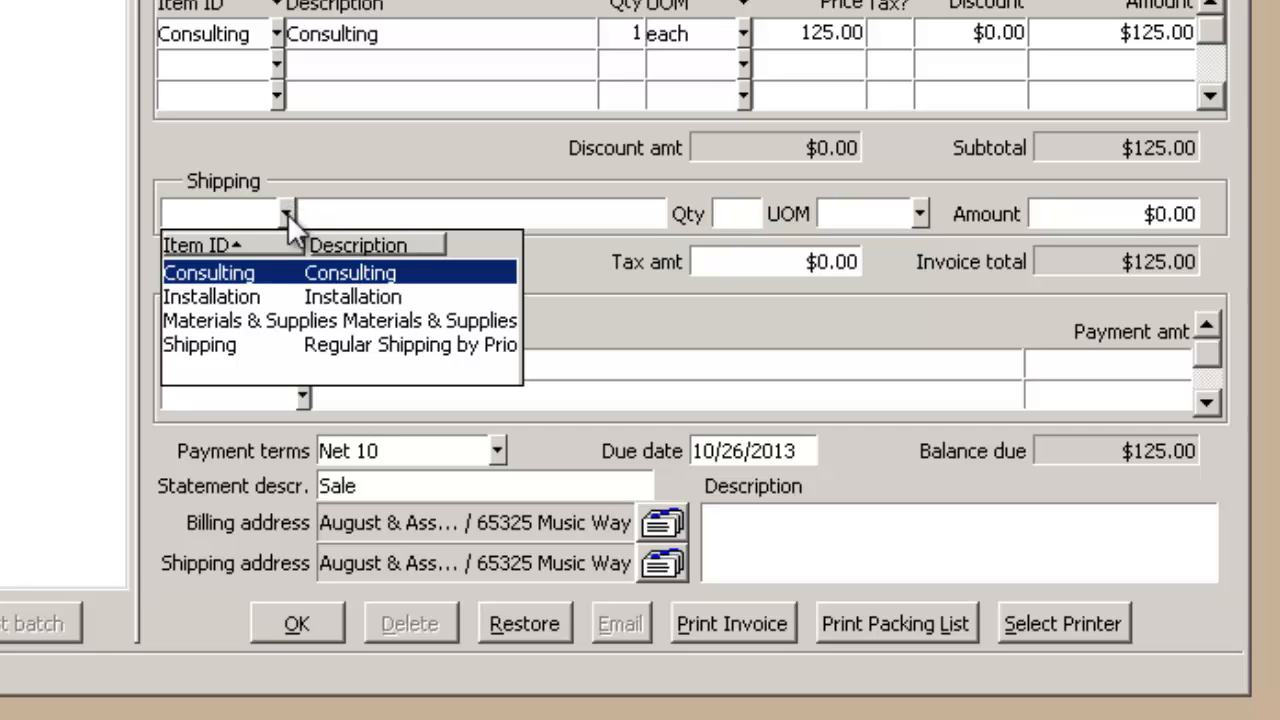
click(286, 345)
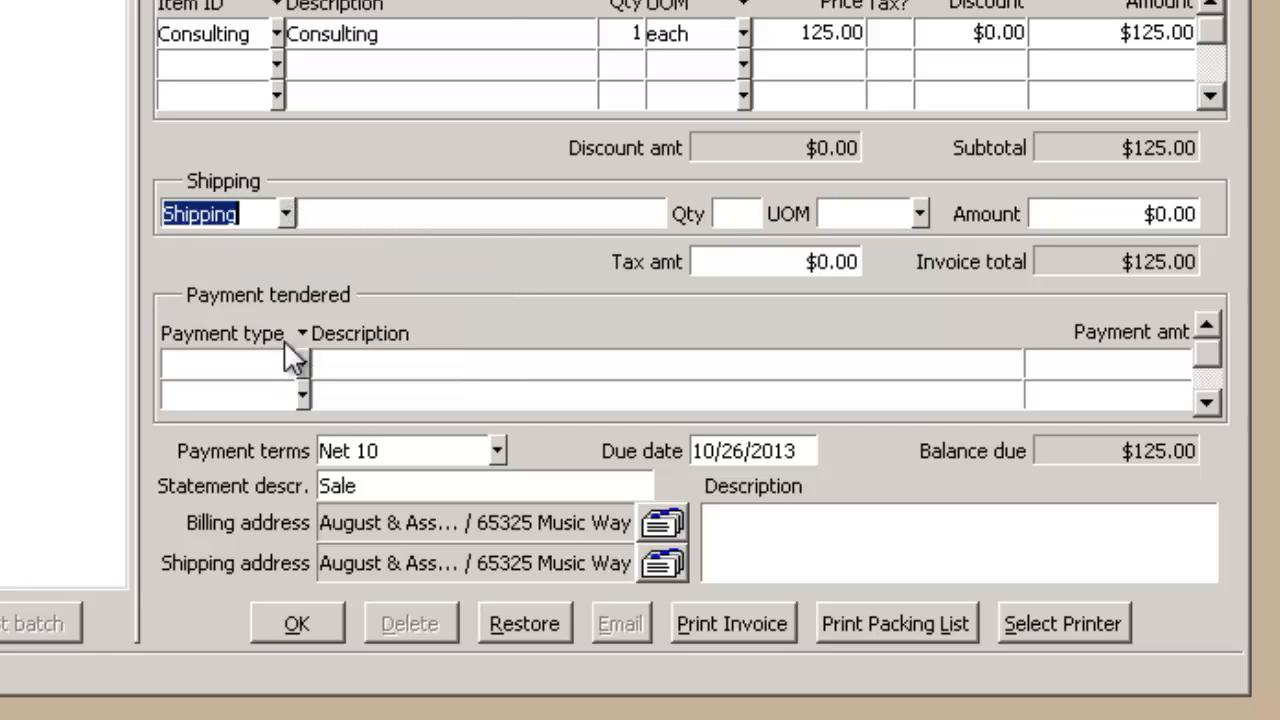
key(Tab)
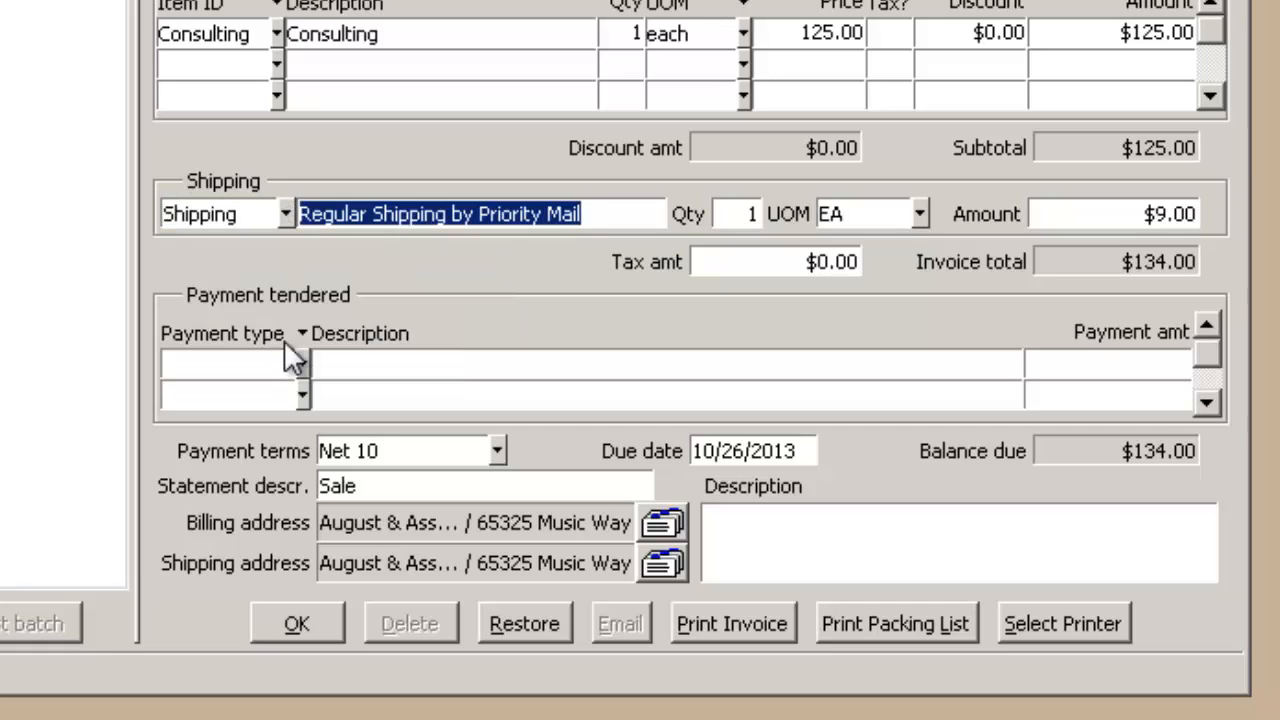
key(Tab)
key(Tab)
key(Tab)
key(Tab)
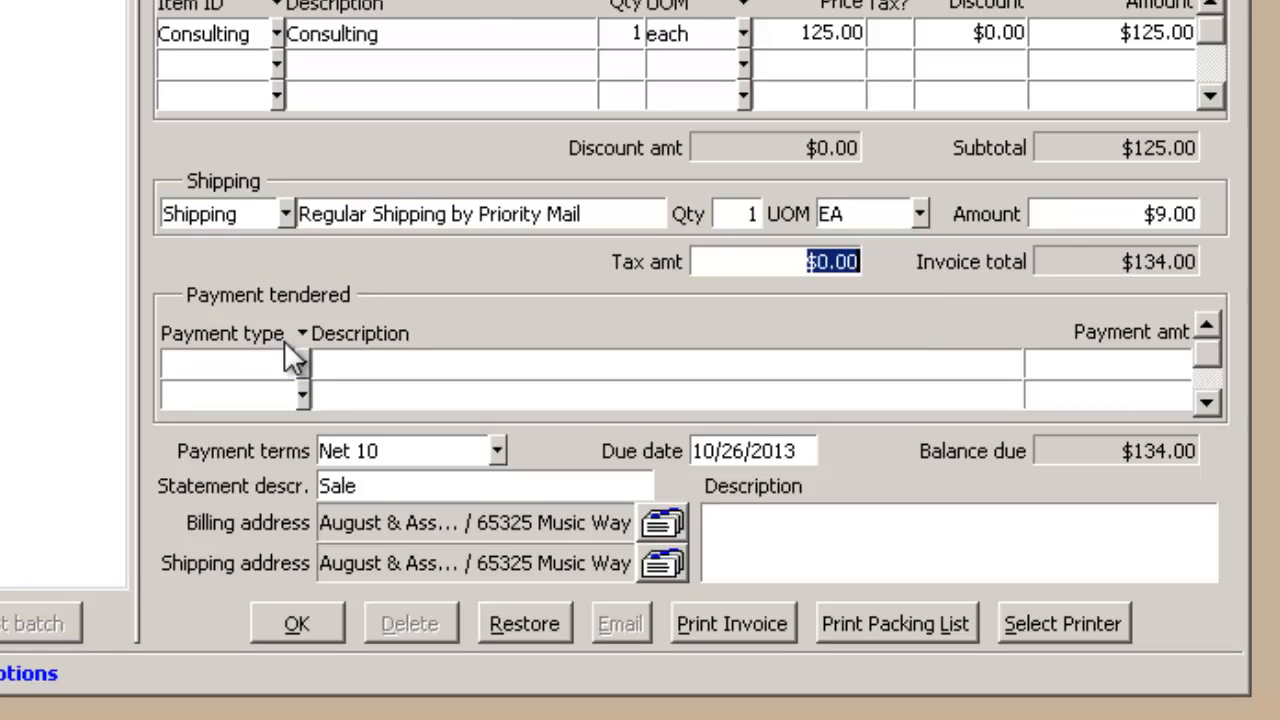
key(Tab)
click(226, 222)
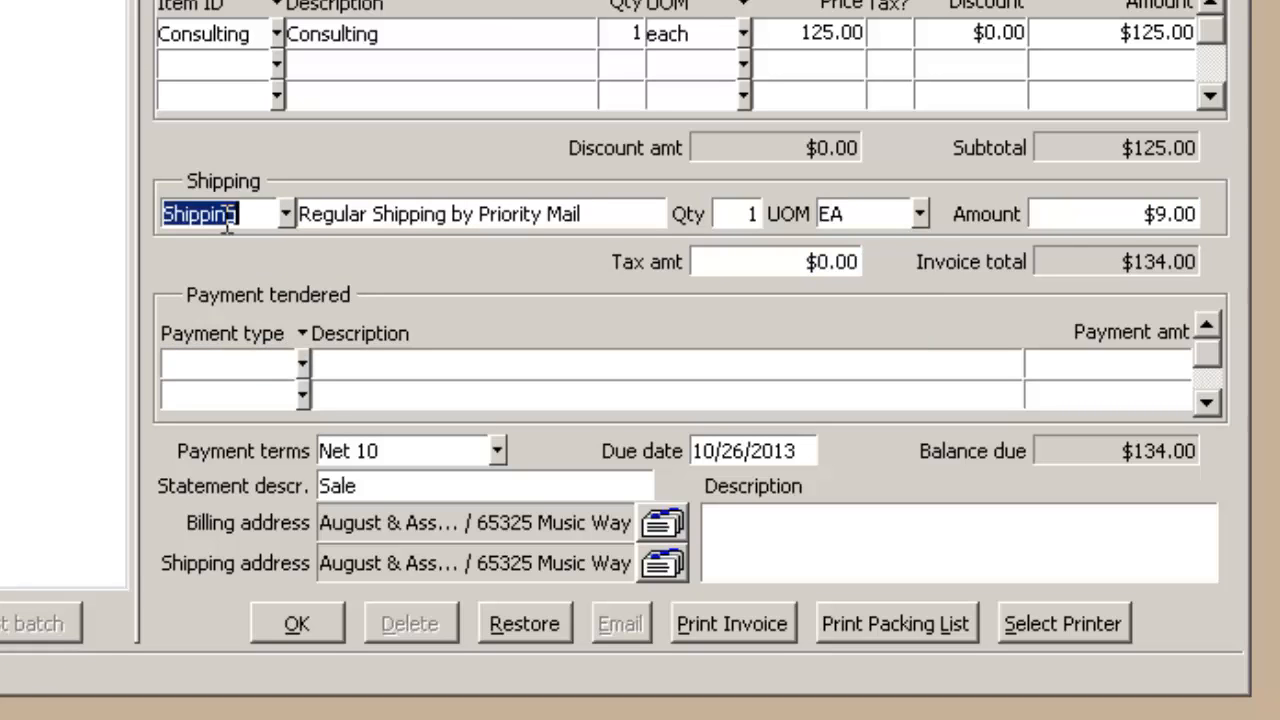
key(Tab)
key(Tab)
key(Tab)
key(Tab)
key(Tab)
key(Tab)
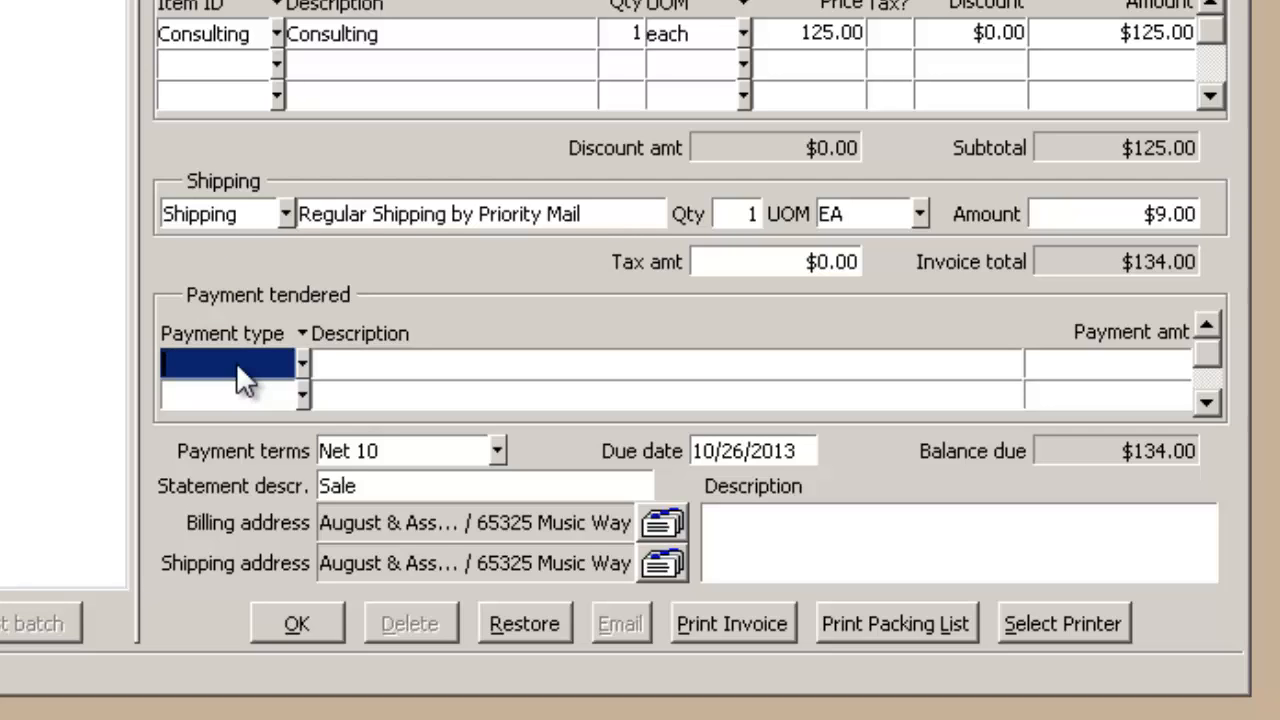
Record a Check payment tendered with the description Check #5600 and the amount $134.00.
click(301, 362)
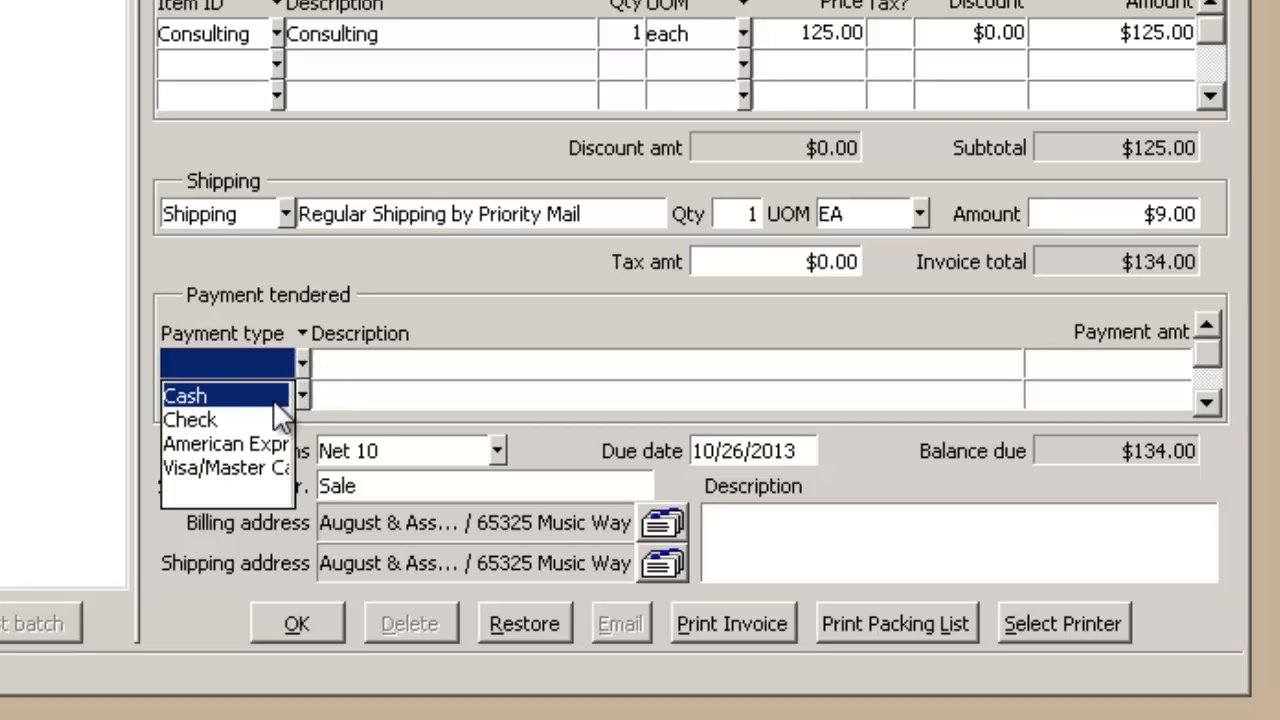
click(230, 418)
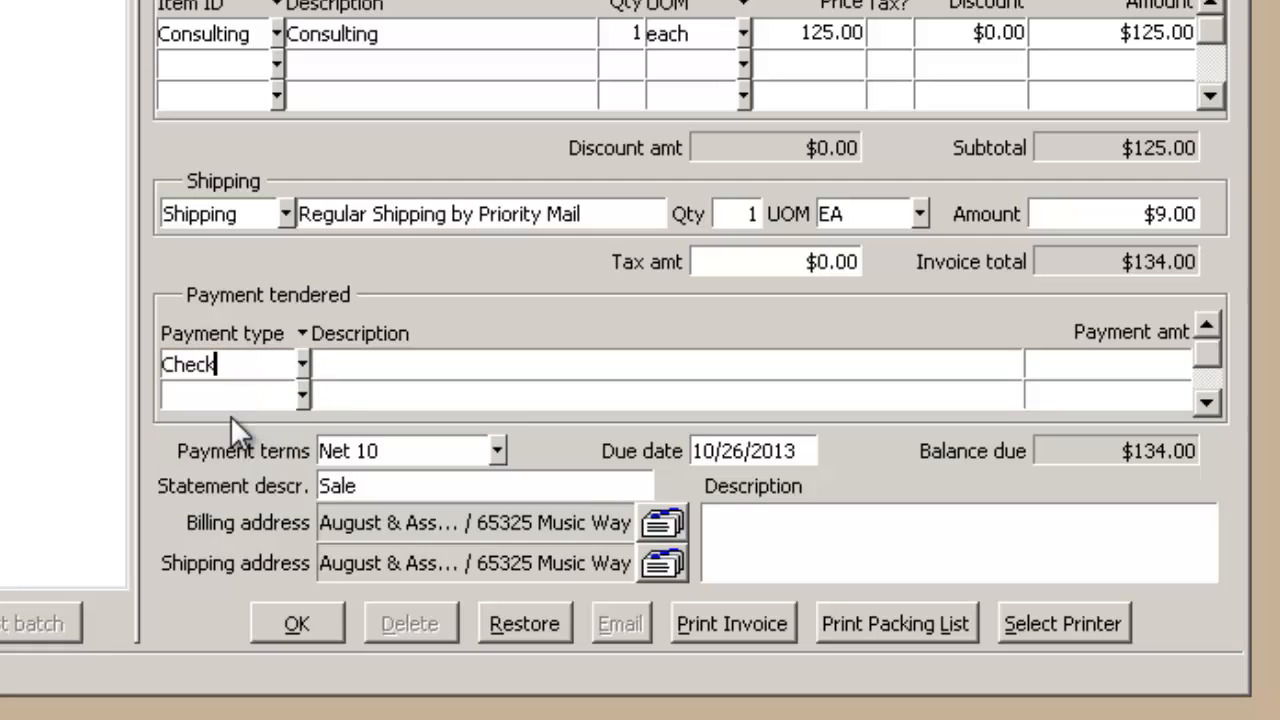
key(Tab)
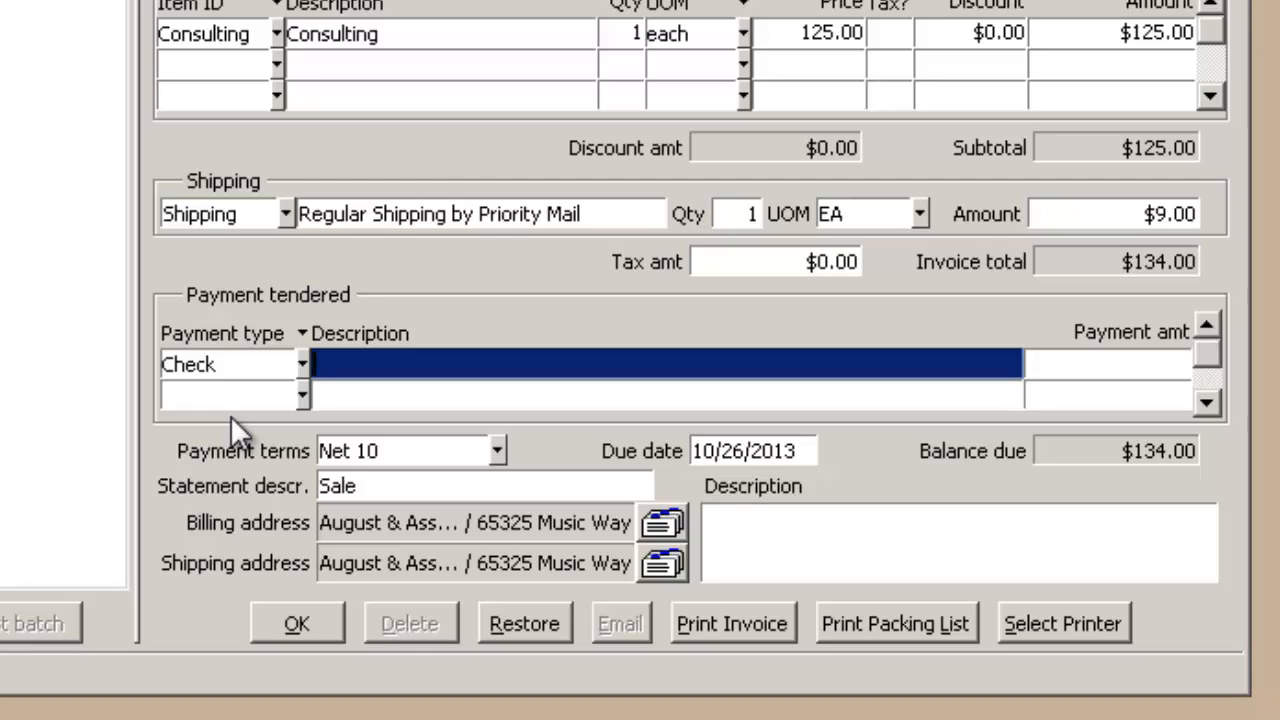
text(Check #)
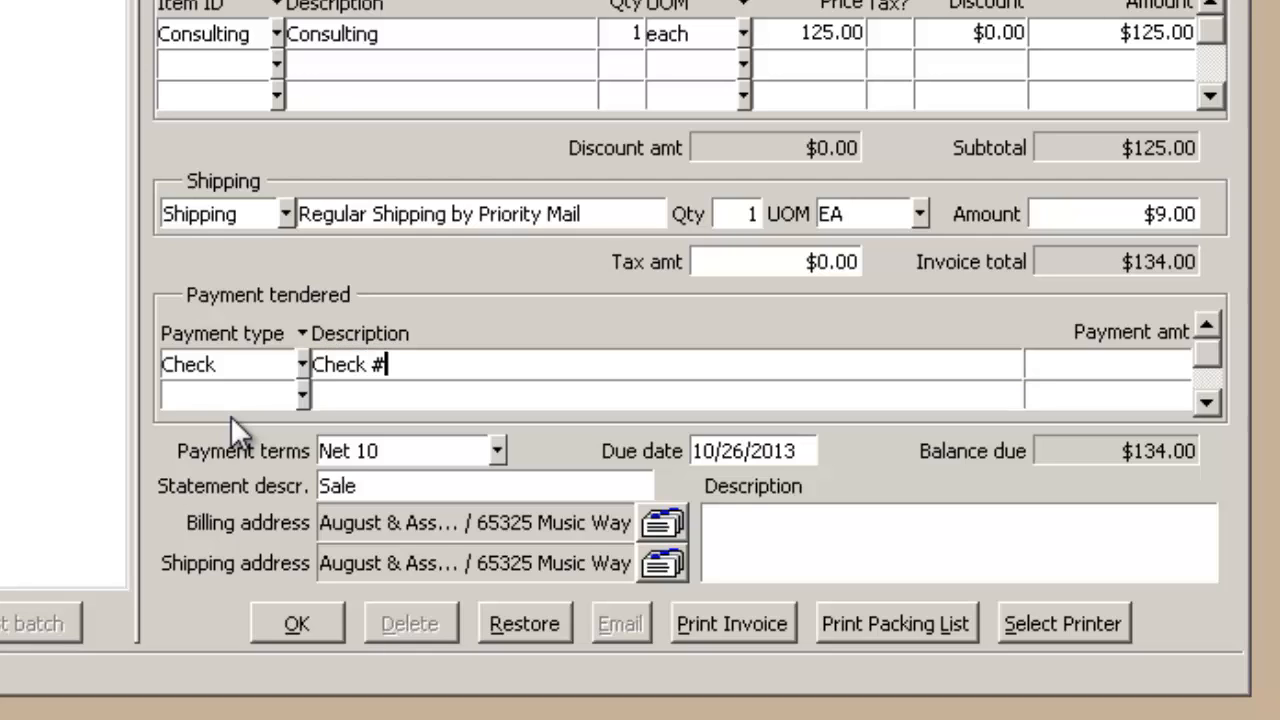
text(5600)
key(Tab)
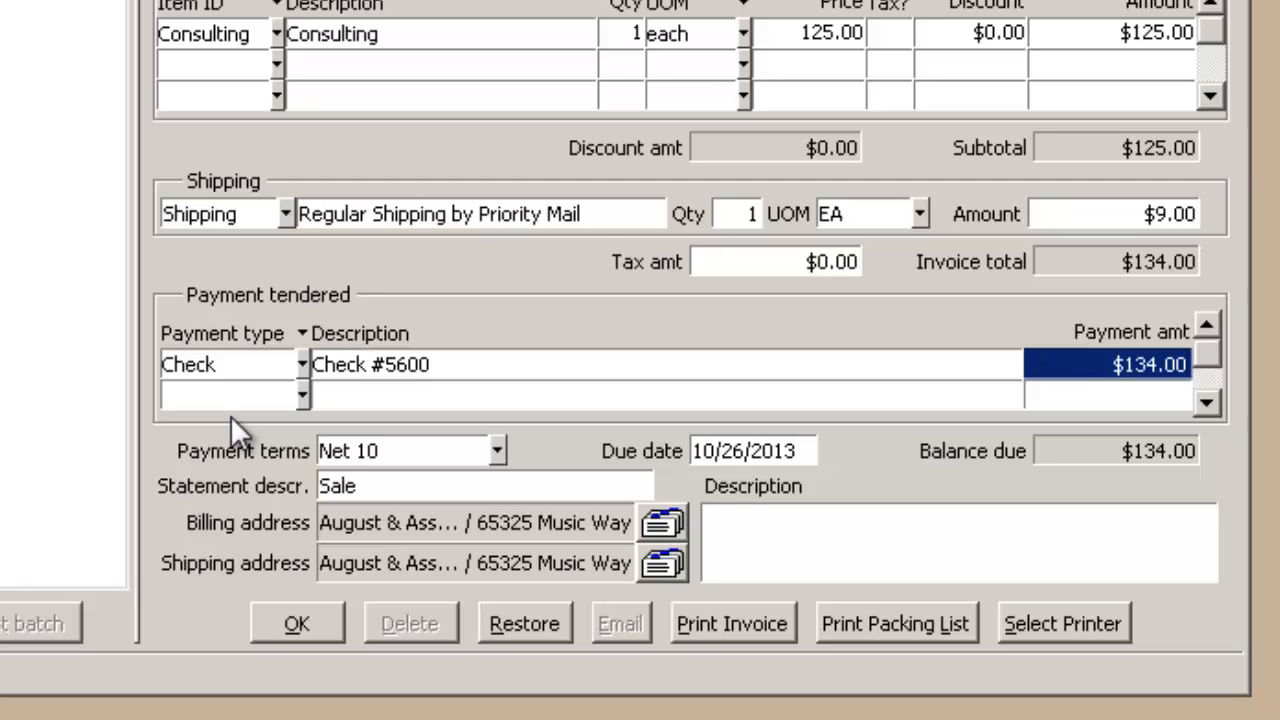
key(Tab)
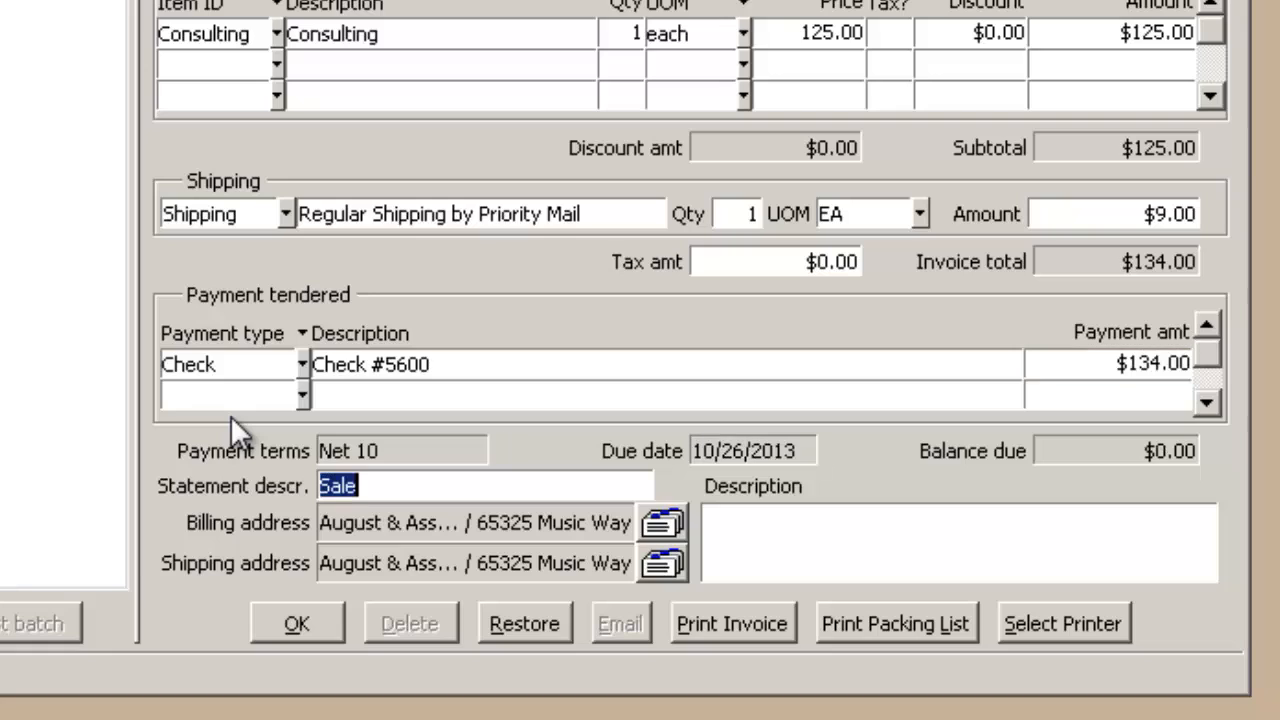
Review the invoice's billing and shipping address details without changing them.
key(Tab)
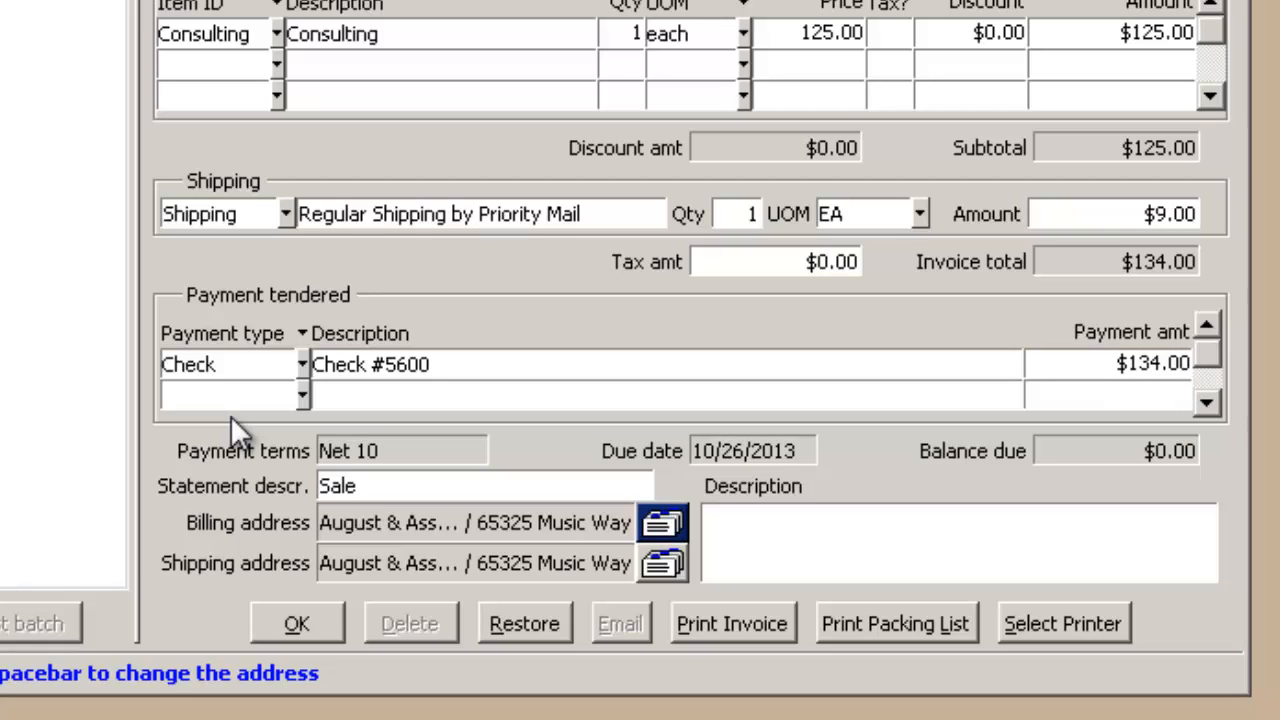
click(664, 522)
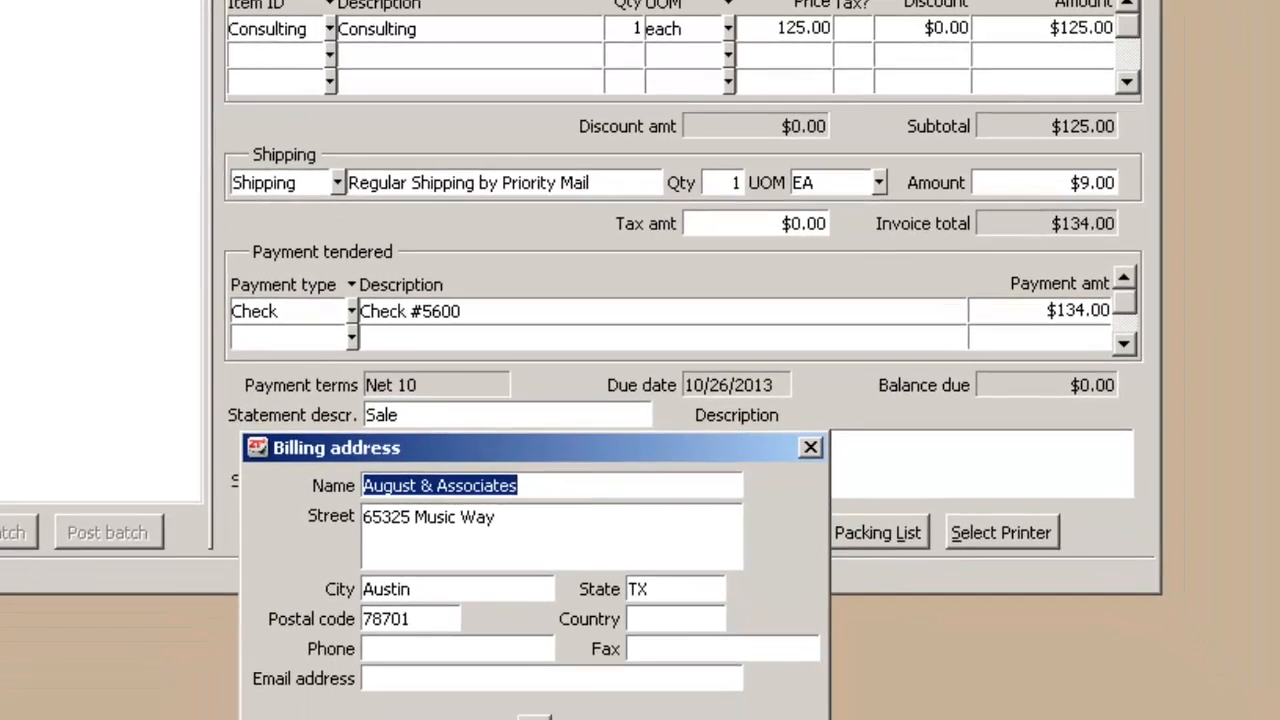
click(549, 686)
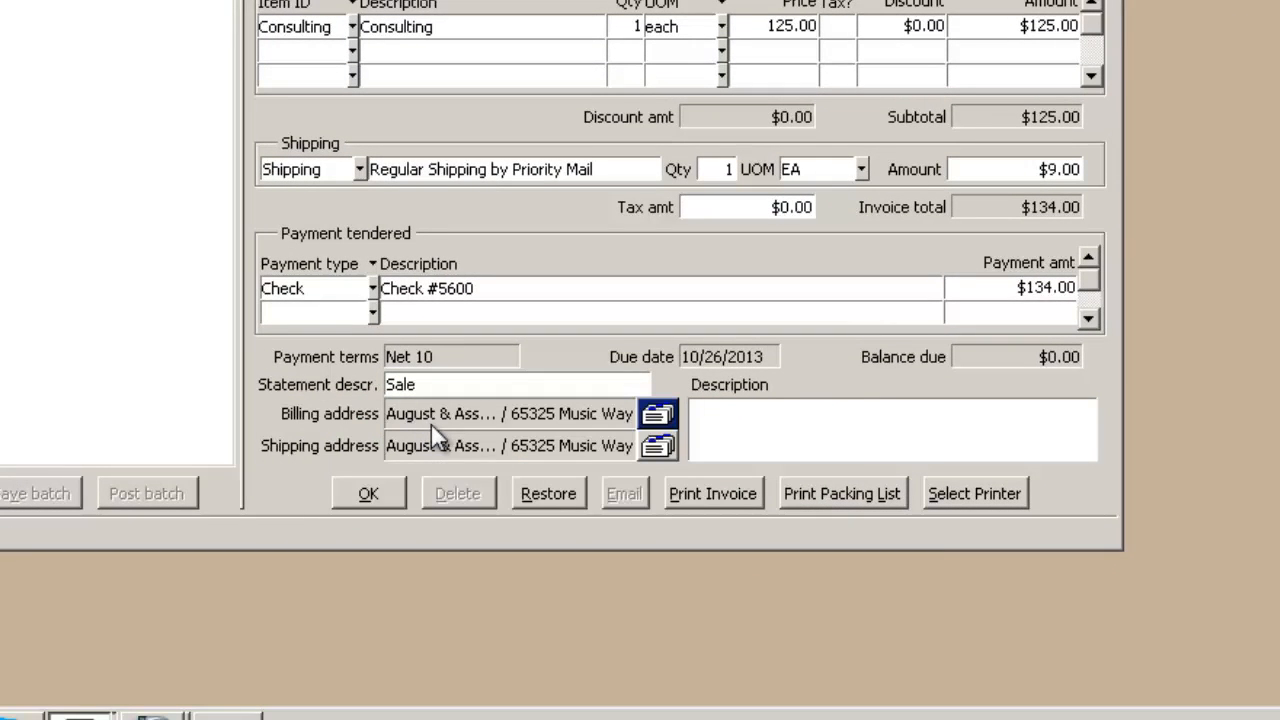
click(655, 446)
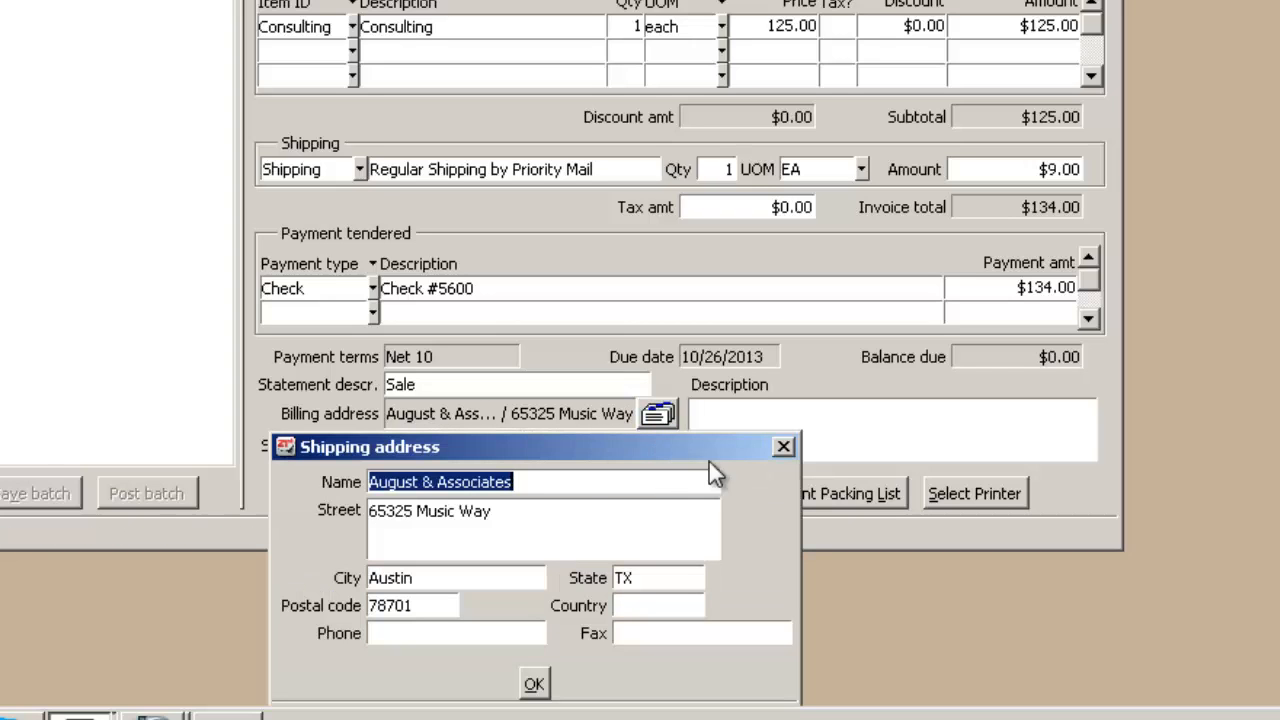
click(783, 447)
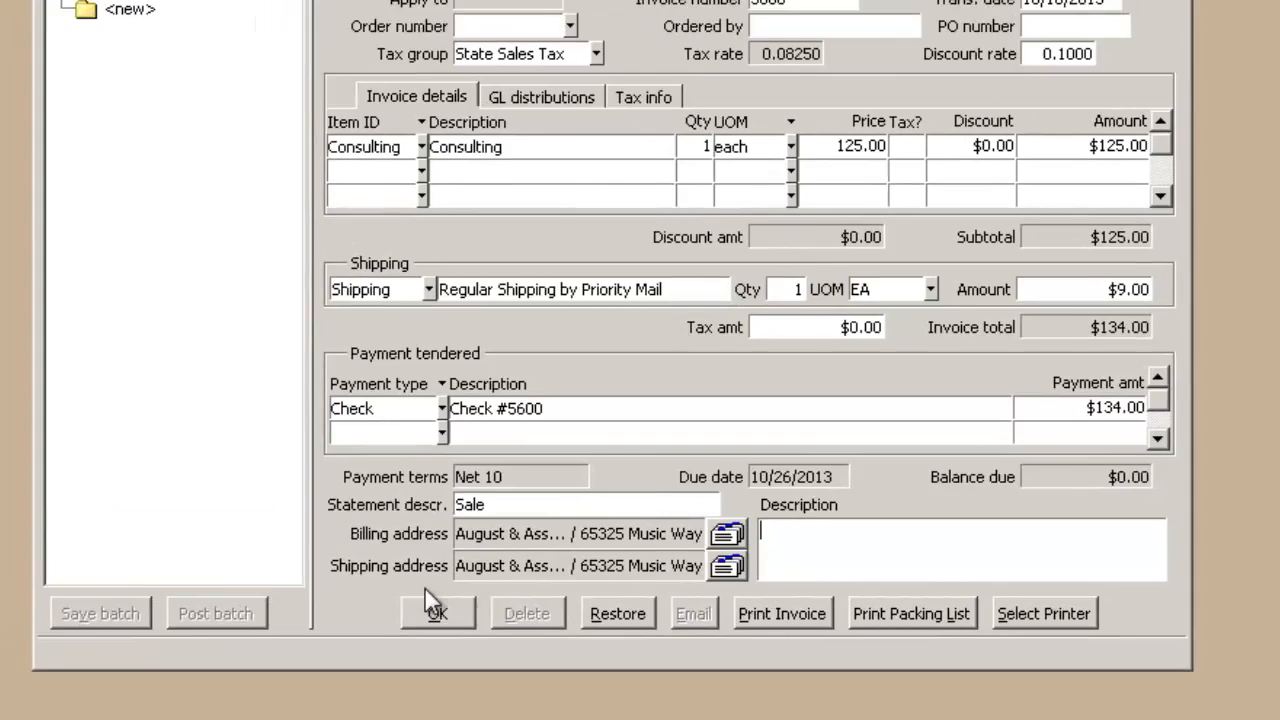
Accept the completed August & Associates invoice and save its batch.
click(368, 493)
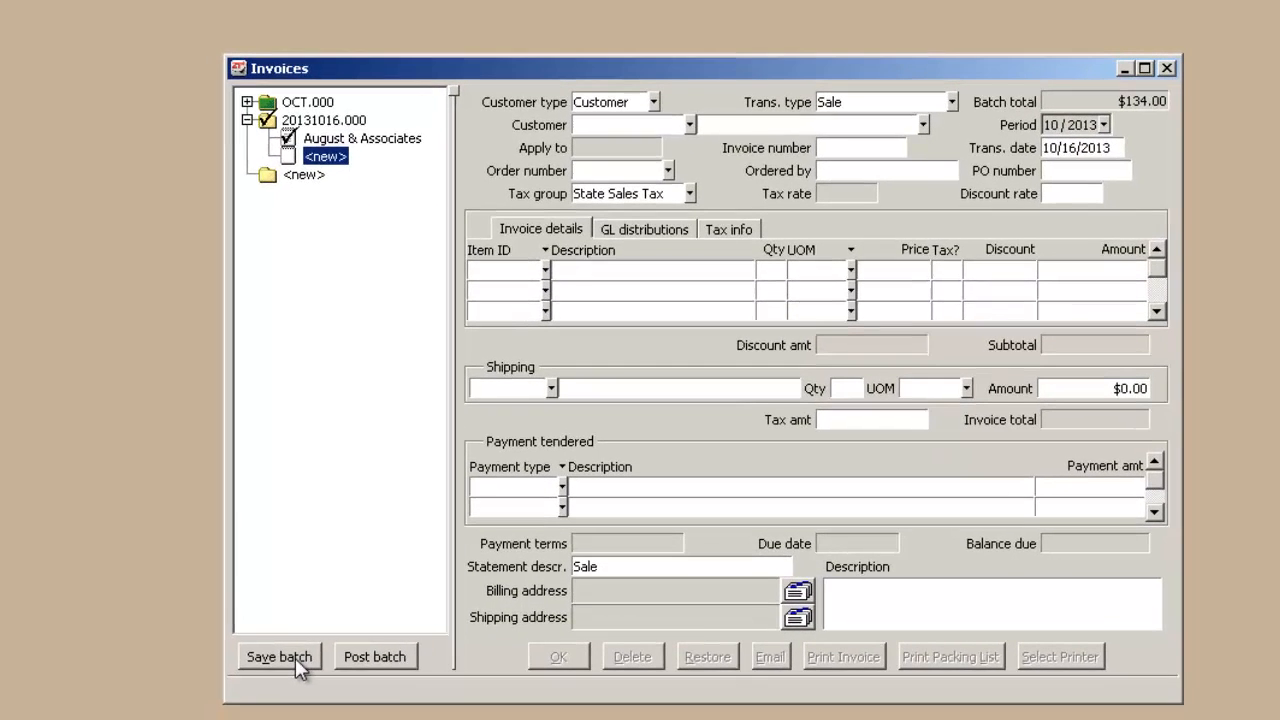
click(222, 719)
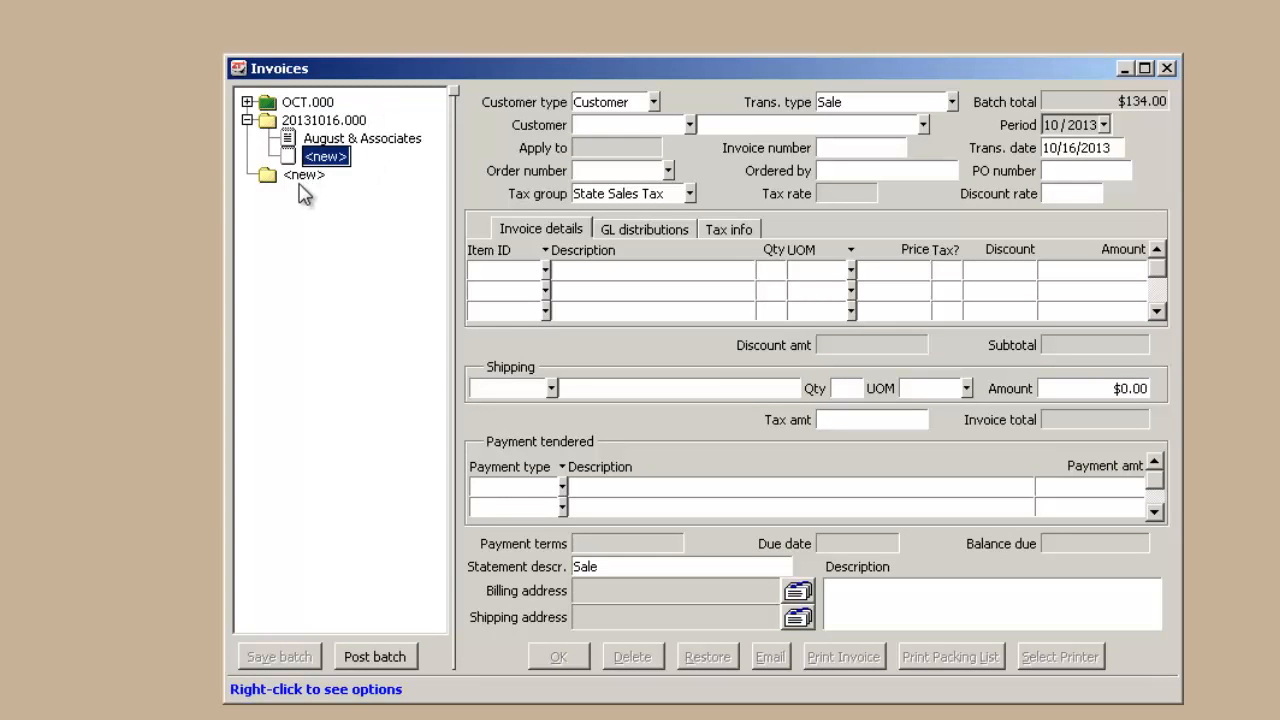
Reopen the August & Associates invoice in batch 20131016.000 and post the batch.
click(350, 141)
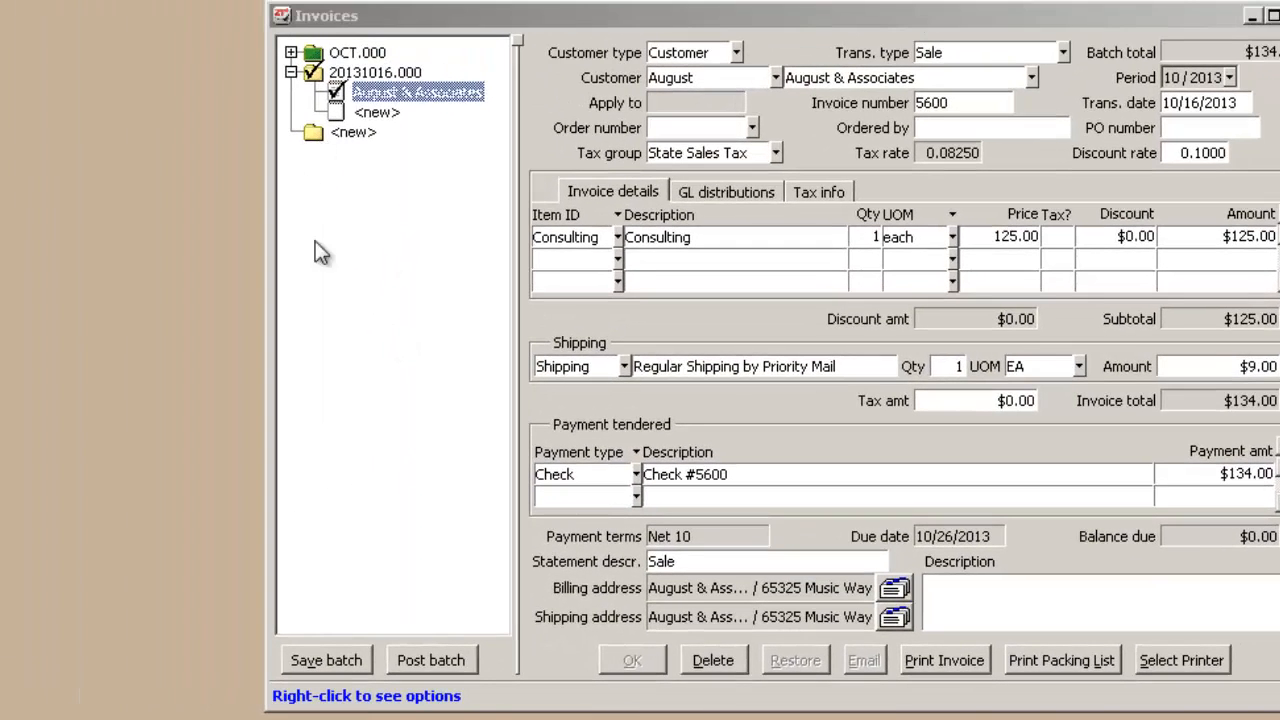
click(383, 95)
click(418, 662)
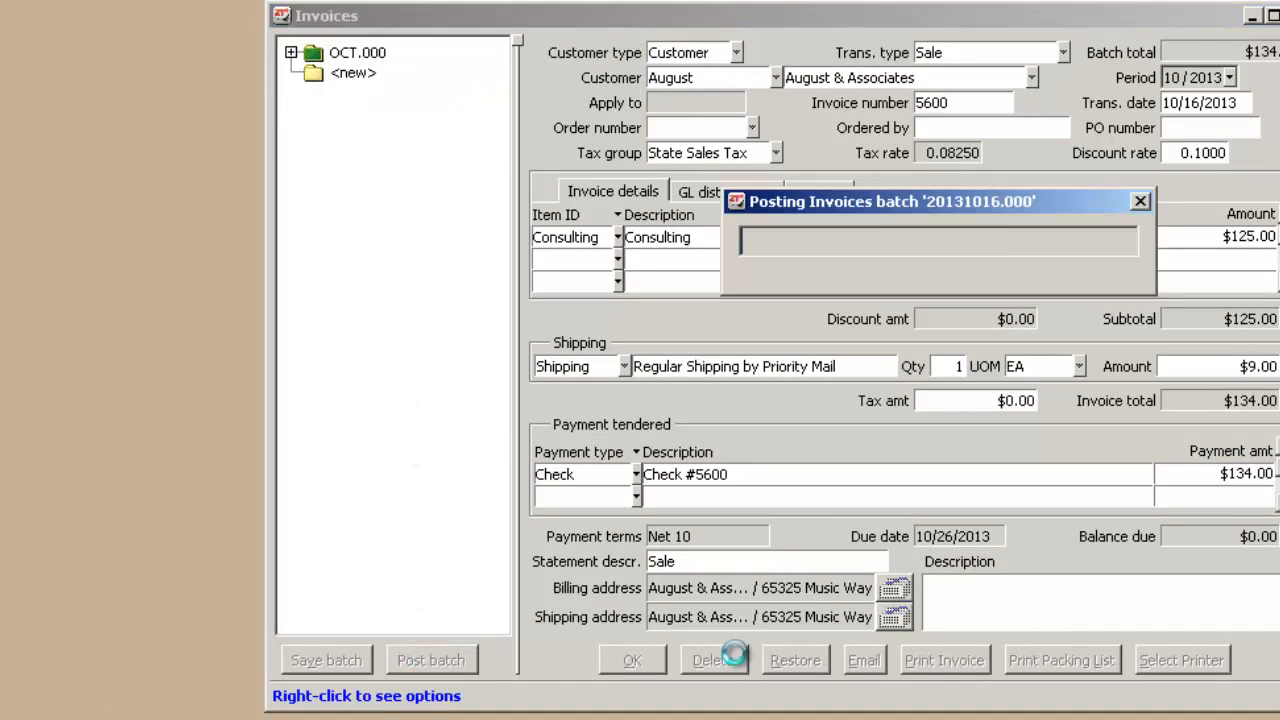